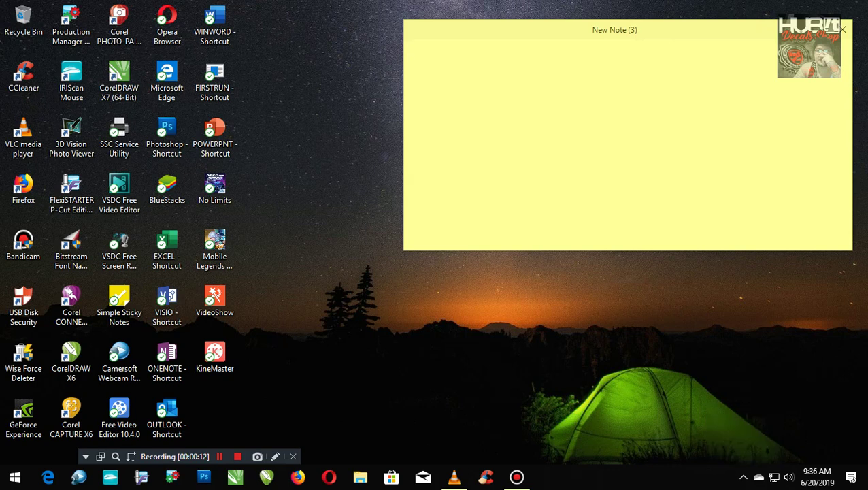
- Write "Problema ba sa Windows 10 Pro?" in the sticky note, and reshape the note narrower and taller, shifted slightly inward from the desktop's edge
{"action": "type", "text": "Problema"}
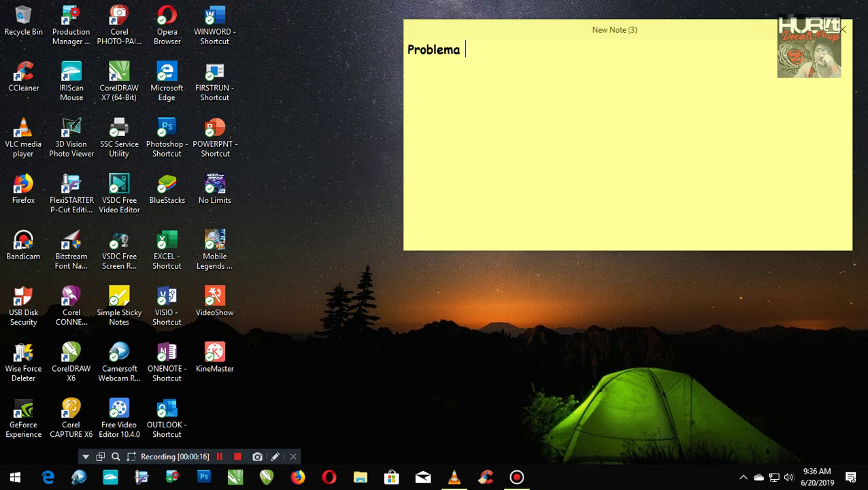
{"action": "type", "text": " ba sa Windows"}
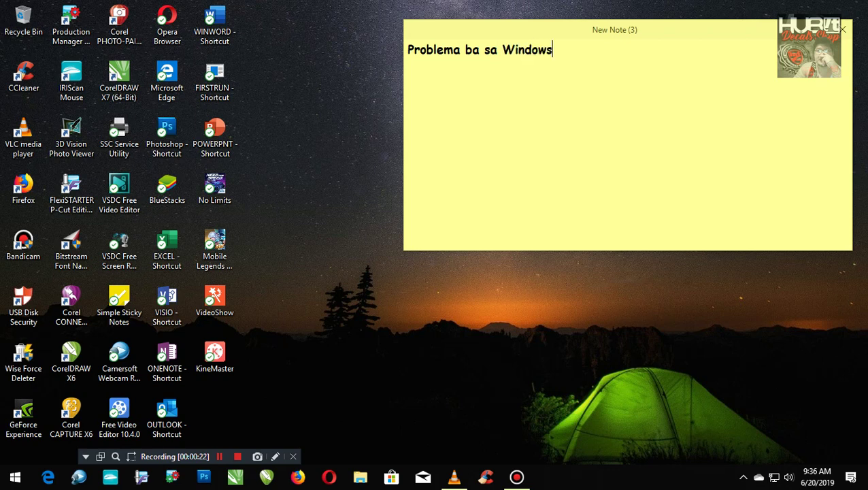
{"action": "type", "text": " 10 Pro?"}
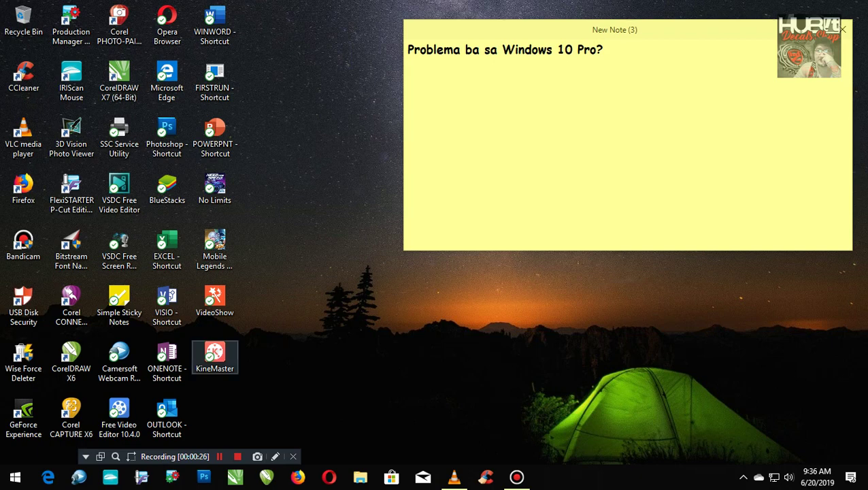
{"action": "left_click_drag", "start_coordinate": [404, 250], "coordinate": [631, 304]}
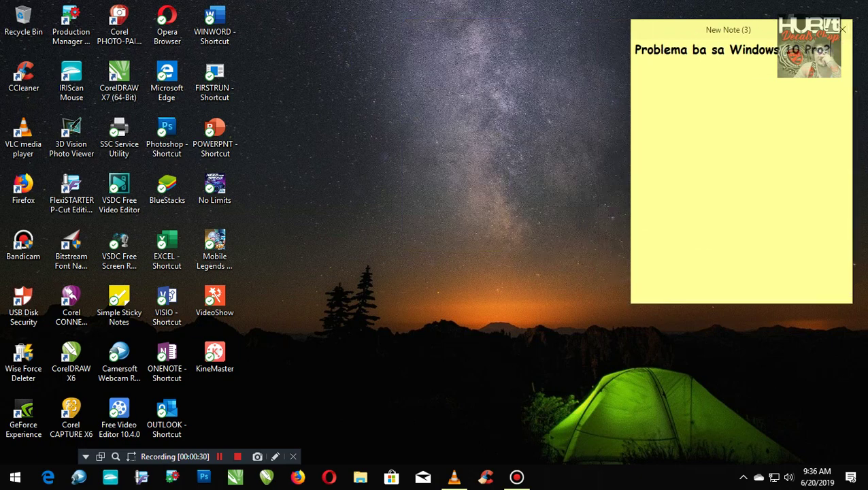
{"action": "left_click_drag", "start_coordinate": [823, 30], "coordinate": [780, 29]}
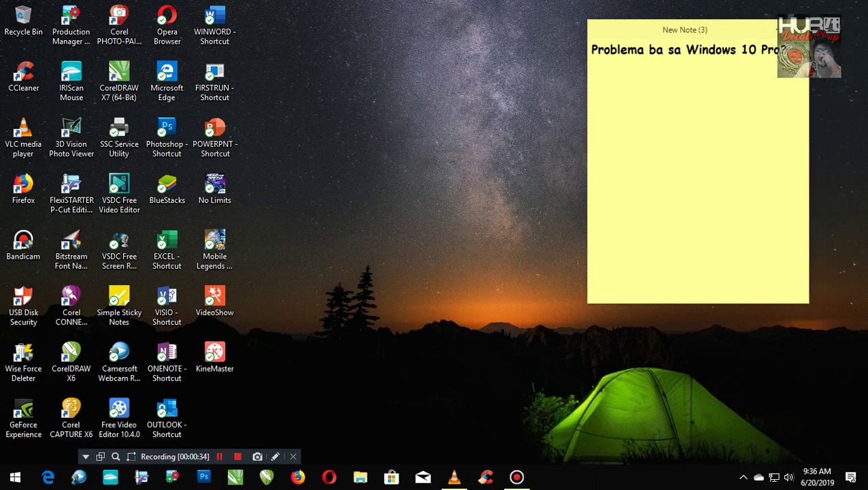
- Add "Windows 10 pro v1703" as the second line of the sticky note
{"action": "type", "text": "Windows"}
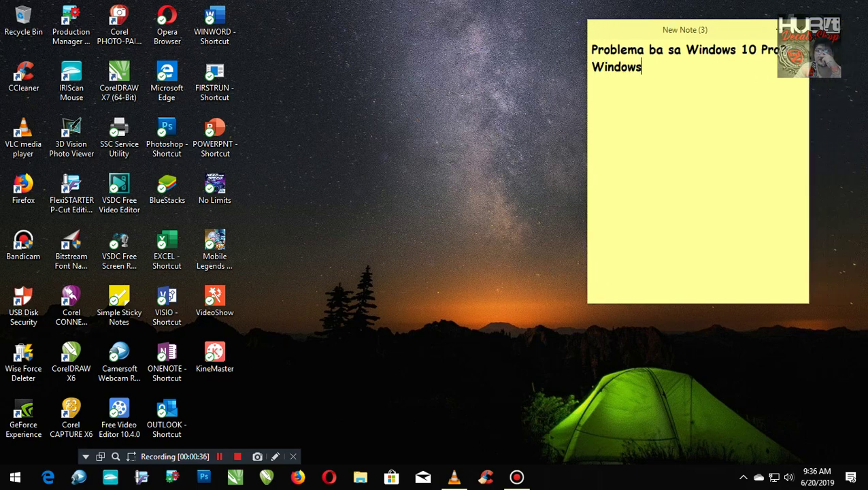
{"action": "type", "text": " 10 pro v17"}
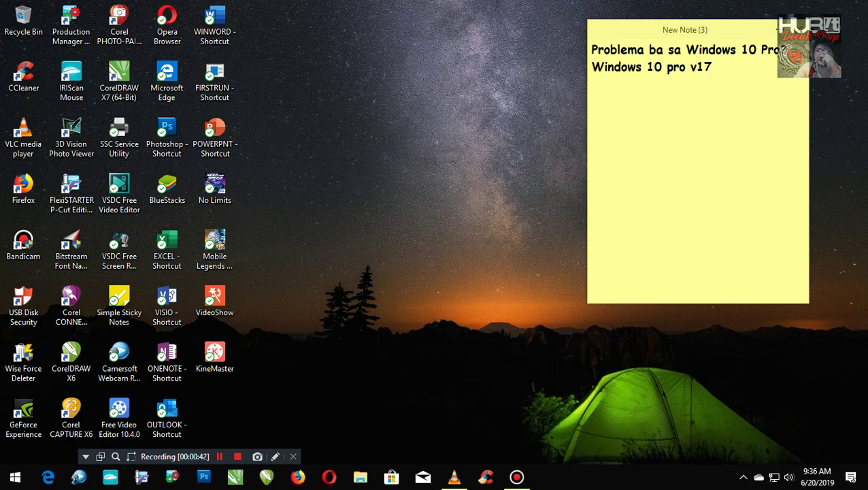
{"action": "type", "text": "03"}
{"action": "type", "text": "u"}
{"action": "key", "text": "BackSpace"}
- Write "nag update ng" as the third line of the note, replacing the mistaken word "upgrade" with "update"
{"action": "type", "text": "nag up"}
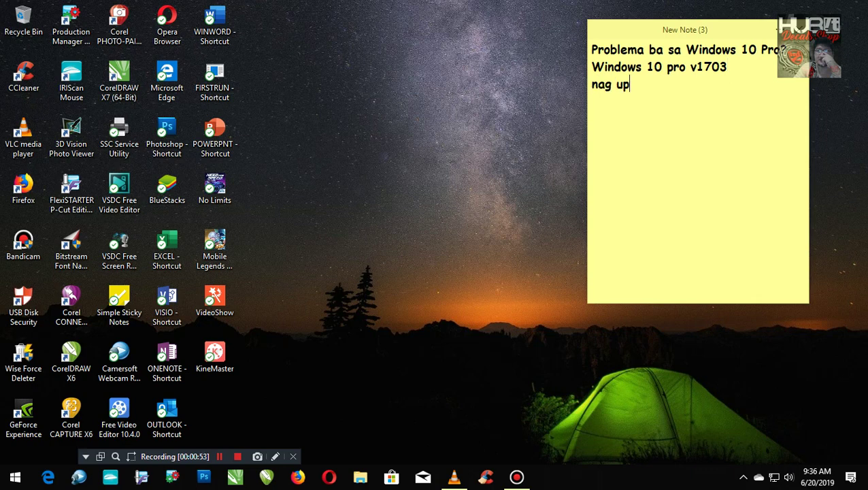
{"action": "type", "text": "grade ng"}
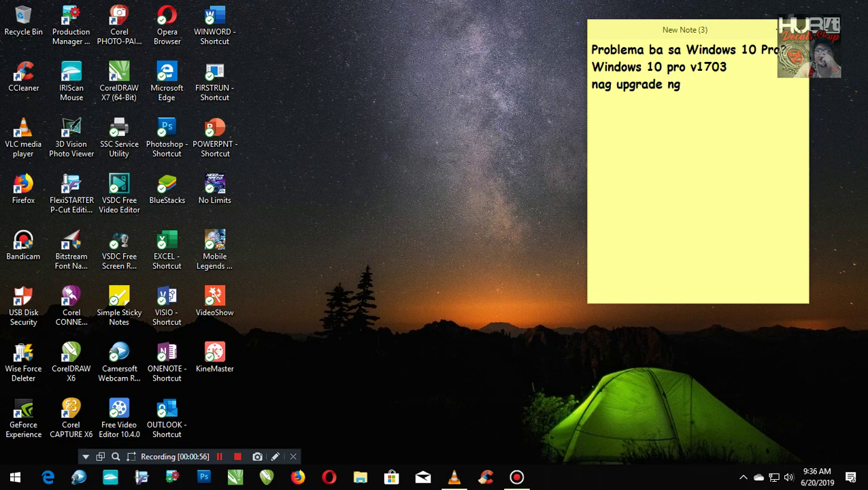
{"action": "key", "text": "BackSpace"}
{"action": "key", "text": "BackSpace"}
{"action": "key", "text": "BackSpace"}
{"action": "key", "text": "BackSpace"}
{"action": "key", "text": "BackSpace"}
{"action": "key", "text": "BackSpace"}
{"action": "key", "text": "BackSpace"}
{"action": "key", "text": "BackSpace"}
{"action": "type", "text": "date ng"}
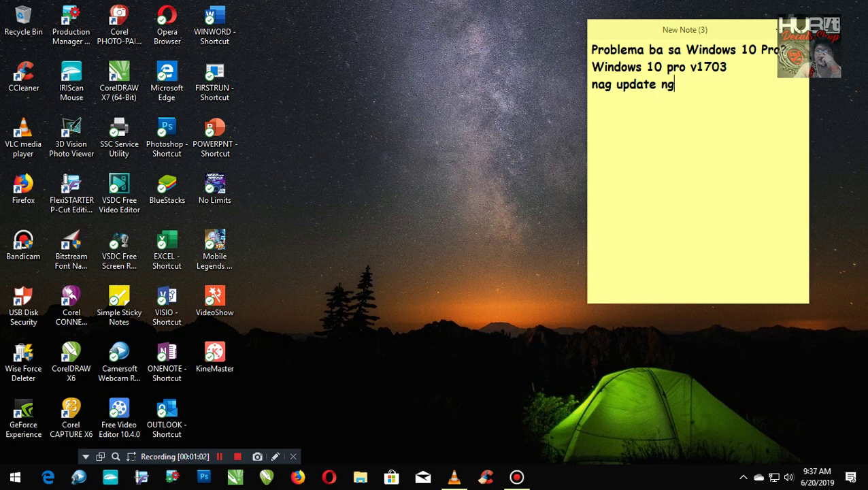
- Add "Windows 10 Pro v.1809" on a new line of the sticky note
{"action": "key", "text": "Return"}
{"action": "type", "text": "Windows"}
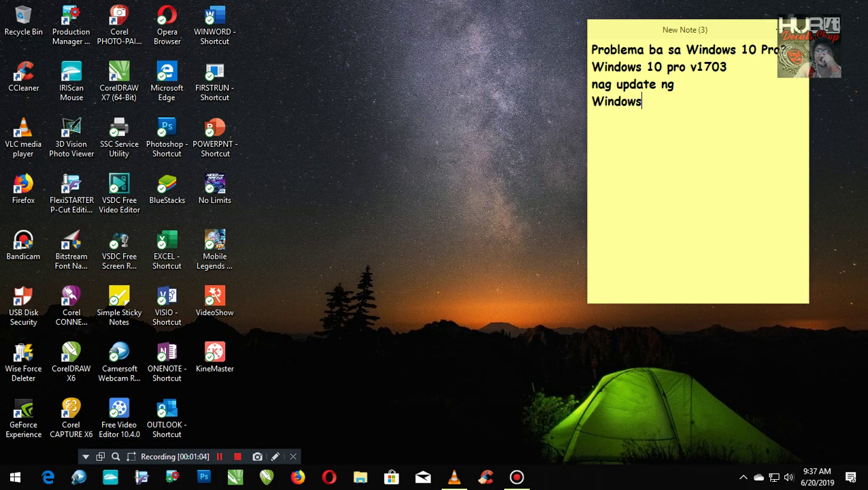
{"action": "type", "text": " 10 Pro v"}
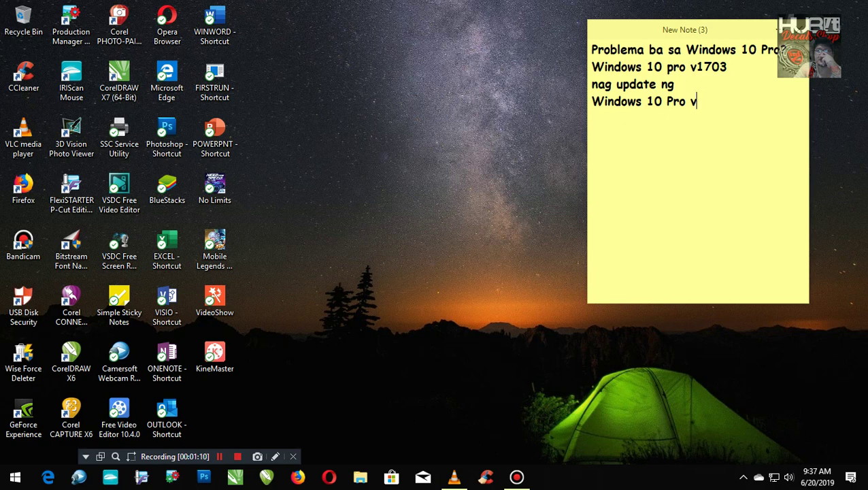
{"action": "type", "text": ".1809"}
- Hide the desktop icons, then move the sticky note to the desktop's left side and enlarge it slightly
{"action": "right_click", "coordinate": [337, 102]}
{"action": "mouse_move", "coordinate": [380, 111]}
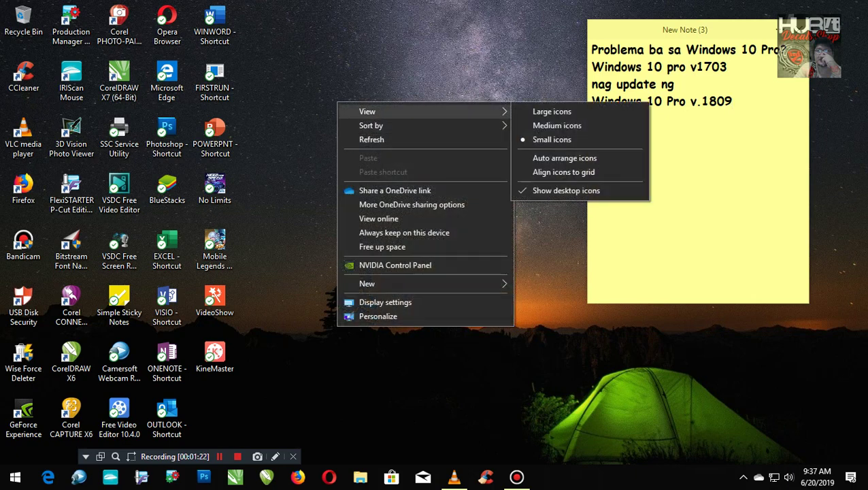
{"action": "left_click", "coordinate": [559, 191]}
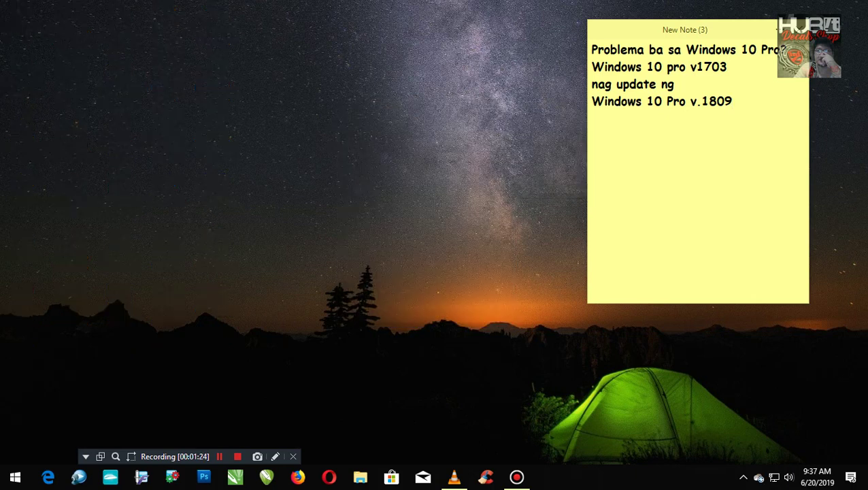
{"action": "left_click_drag", "start_coordinate": [714, 32], "coordinate": [158, 39]}
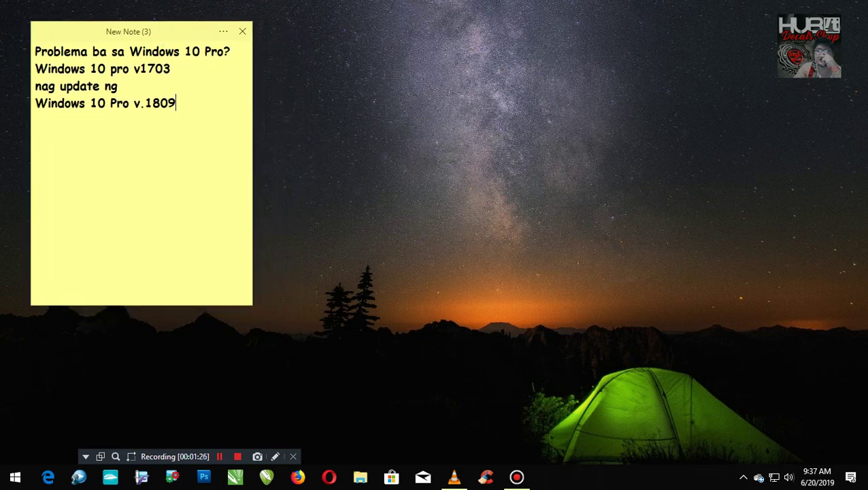
{"action": "left_click_drag", "start_coordinate": [251, 305], "coordinate": [270, 353]}
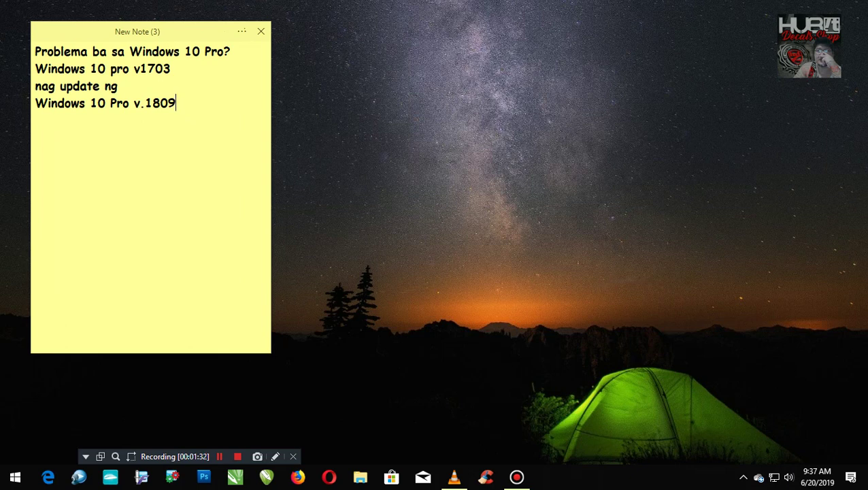
- Add "check natin kung ano solusyon" on a new line of the sticky note
{"action": "key", "text": "Return"}
{"action": "type", "text": "check natin a"}
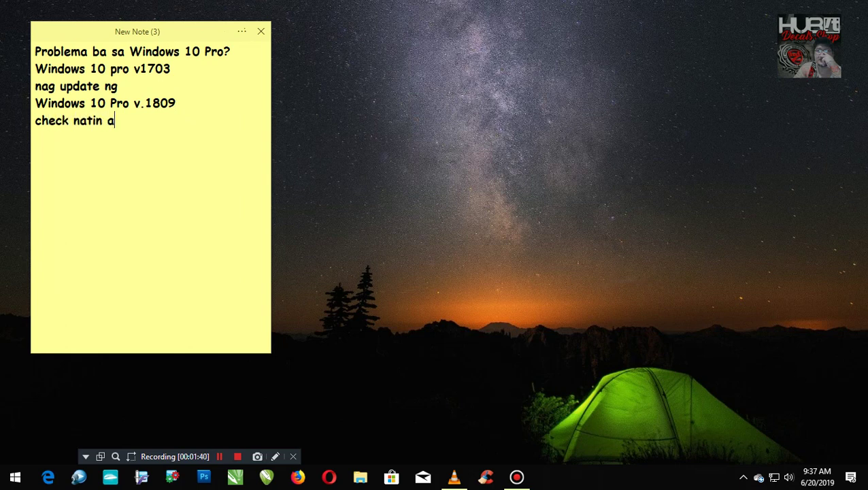
{"action": "key", "text": "BackSpace"}
{"action": "type", "text": "kung an"}
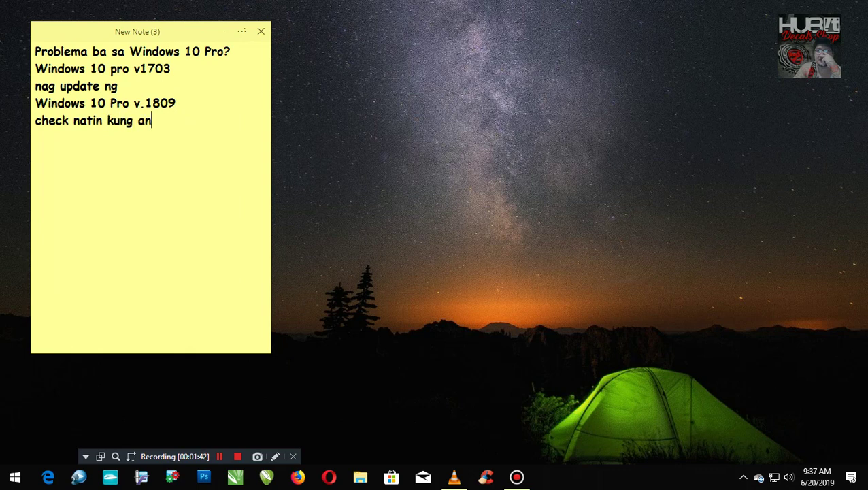
{"action": "type", "text": "o solusyon"}
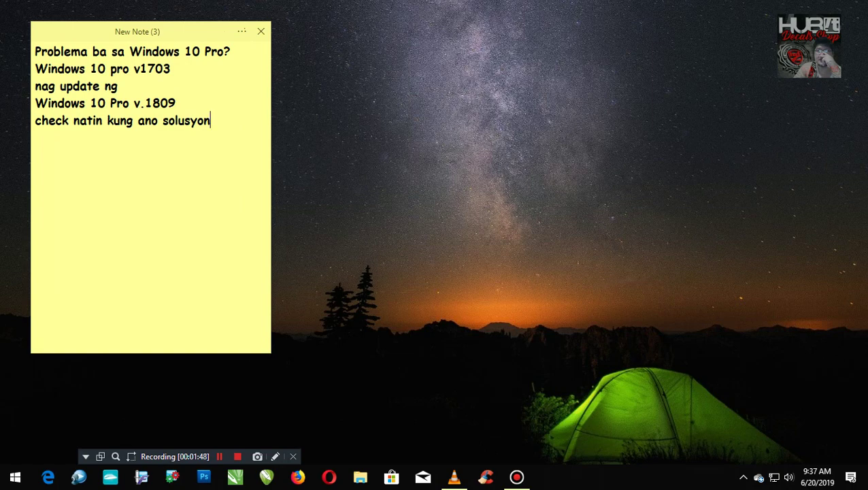
- Move the sticky note to the desktop's right side and add the line "Open ko Microsoft Edge"
{"action": "left_click_drag", "start_coordinate": [135, 36], "coordinate": [670, 56]}
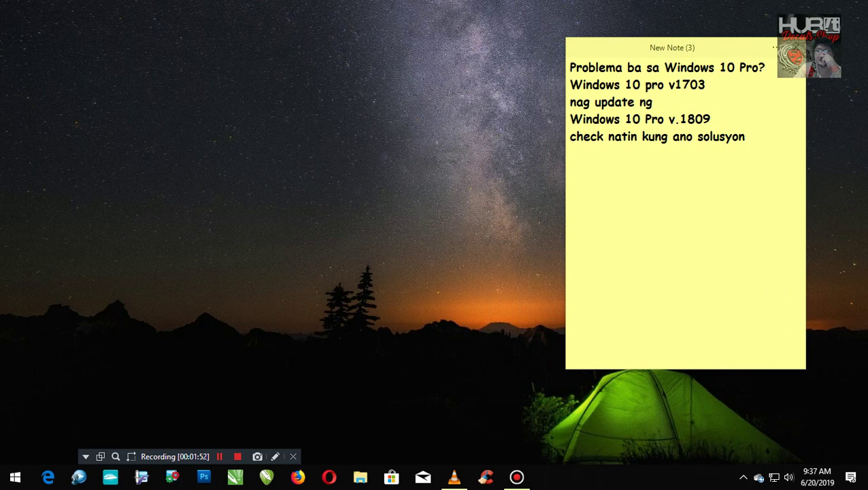
{"action": "type", "text": "Open ko "}
{"action": "type", "text": "Mi"}
{"action": "type", "text": "cr"}
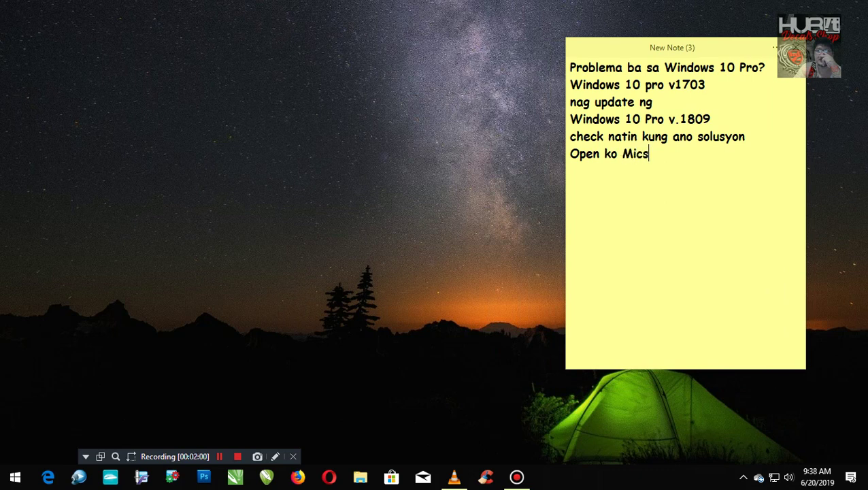
{"action": "type", "text": "osoft Edge"}
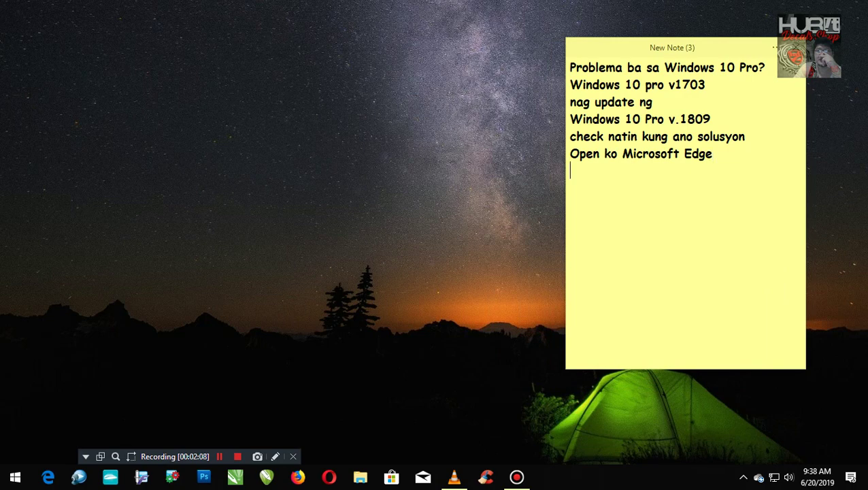
- Open Microsoft Edge and arrange its window beside the sticky note so that the two do not overlap
{"action": "left_click", "coordinate": [47, 476]}
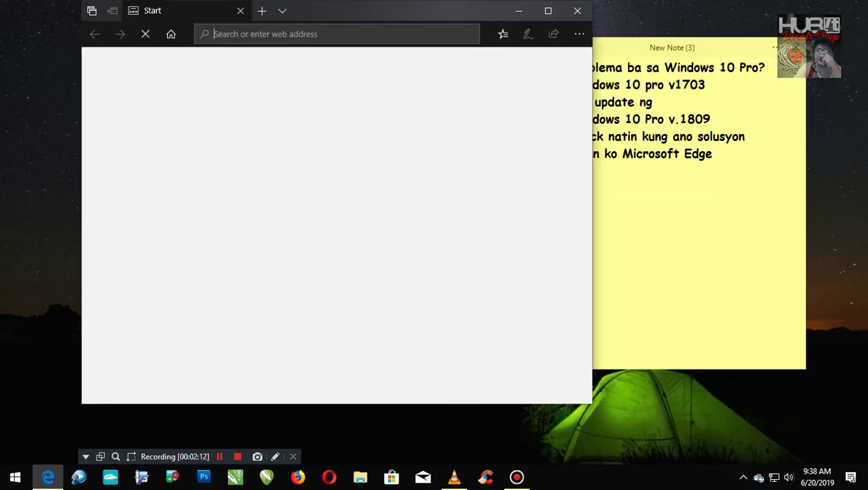
{"action": "left_click_drag", "start_coordinate": [445, 17], "coordinate": [384, 29]}
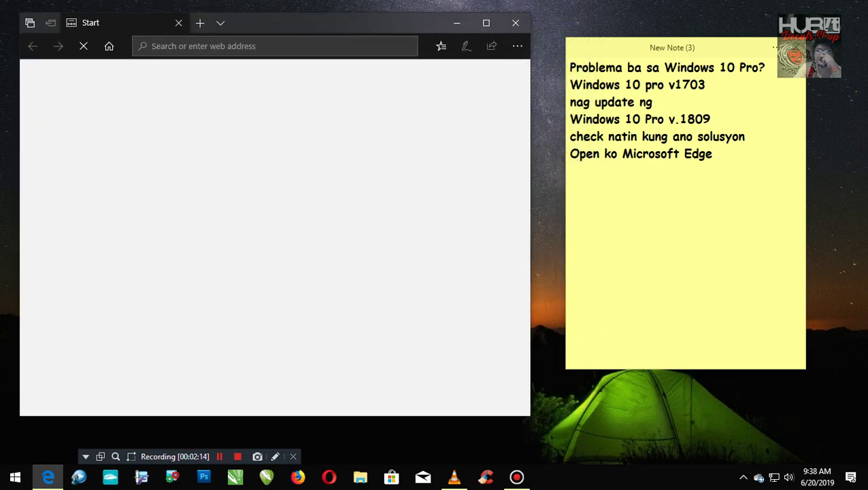
{"action": "left_click_drag", "start_coordinate": [664, 49], "coordinate": [714, 32]}
{"action": "left_click_drag", "start_coordinate": [408, 24], "coordinate": [462, 33]}
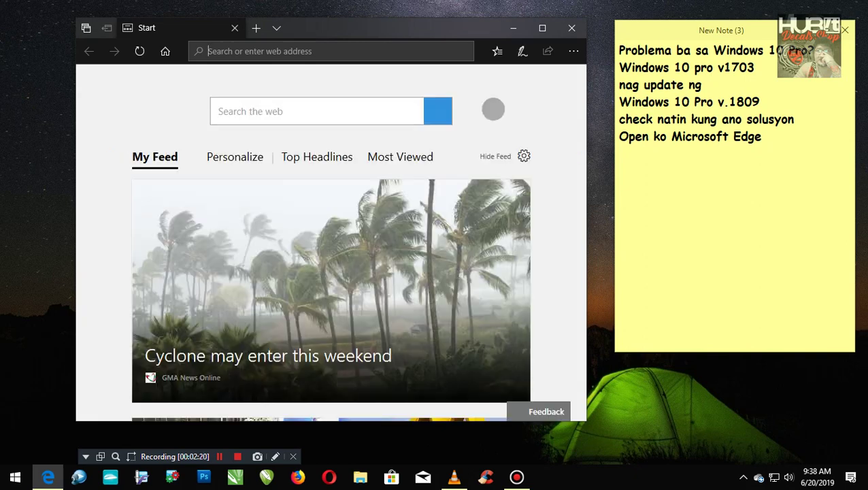
- Add the lines "try kung mag type sa" and "Search Bar" to the sticky note
{"action": "type", "text": "try "}
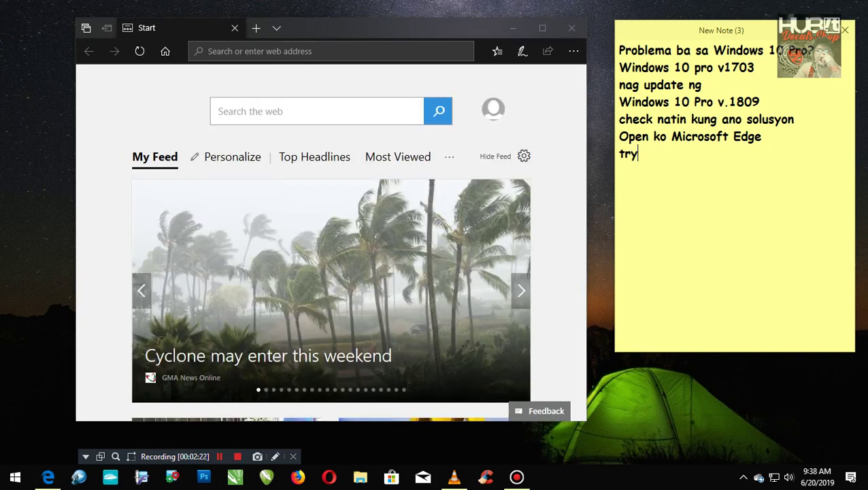
{"action": "type", "text": "kung "}
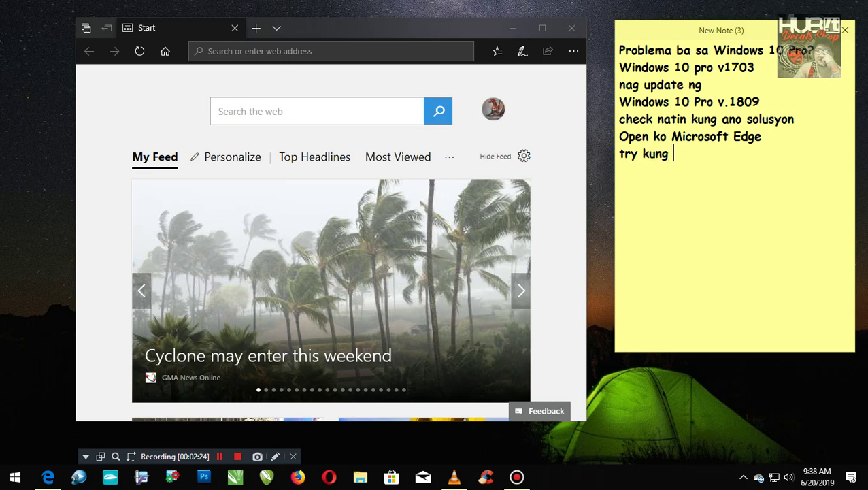
{"action": "type", "text": "mag type sa"}
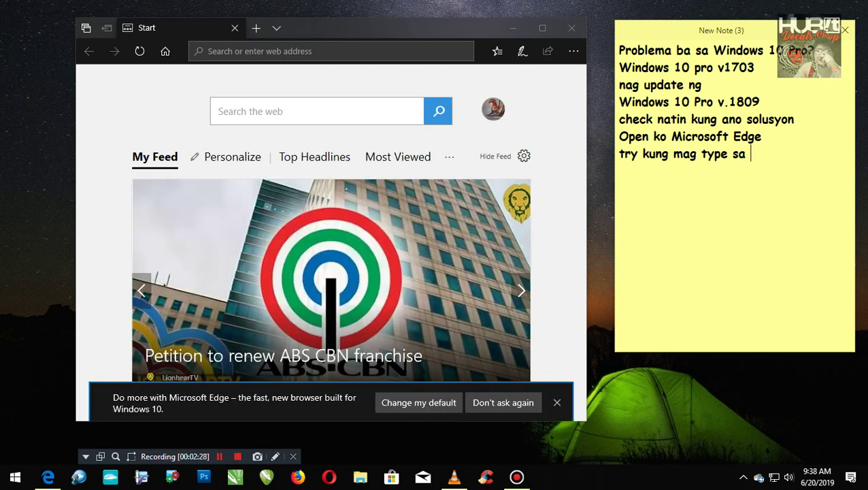
{"action": "key", "text": "Return"}
{"action": "type", "text": "Search Bar"}
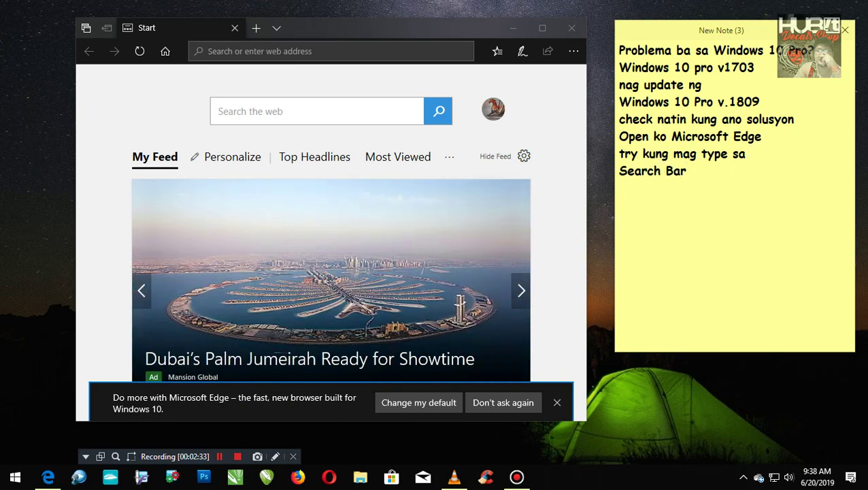
{"action": "key", "text": "Return"}
- Switch to Microsoft Edge to check its address bar, return to the sticky note and add the line "keyboard problem!"
{"action": "left_click", "coordinate": [48, 477]}
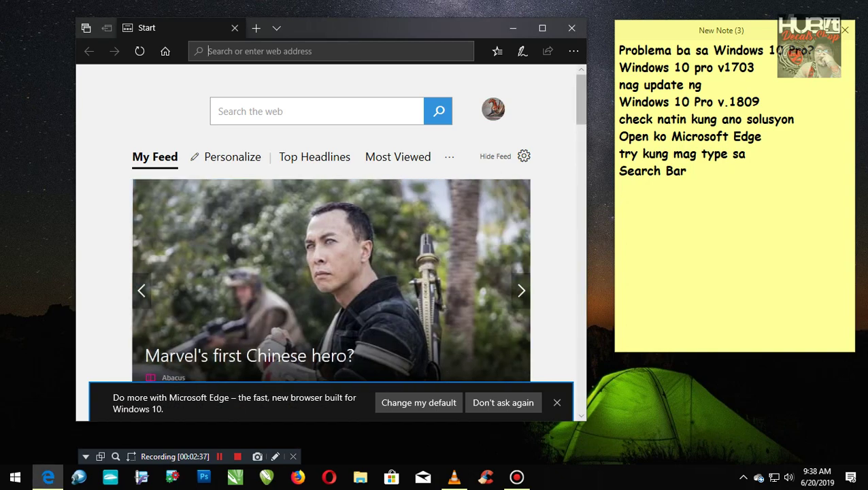
{"action": "key", "text": "alt+Tab"}
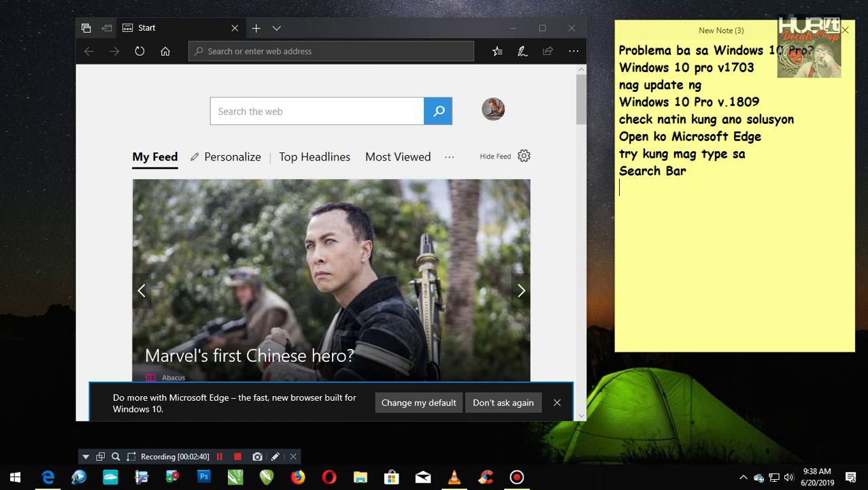
{"action": "type", "text": "key"}
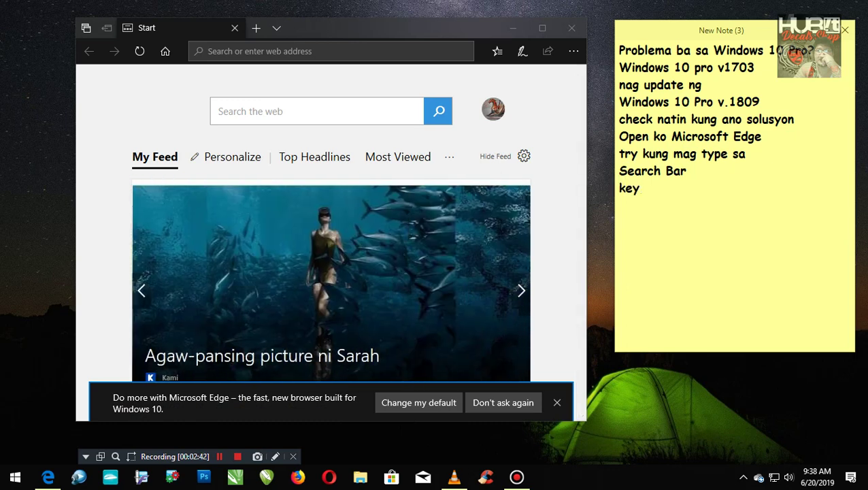
{"action": "type", "text": "board pro"}
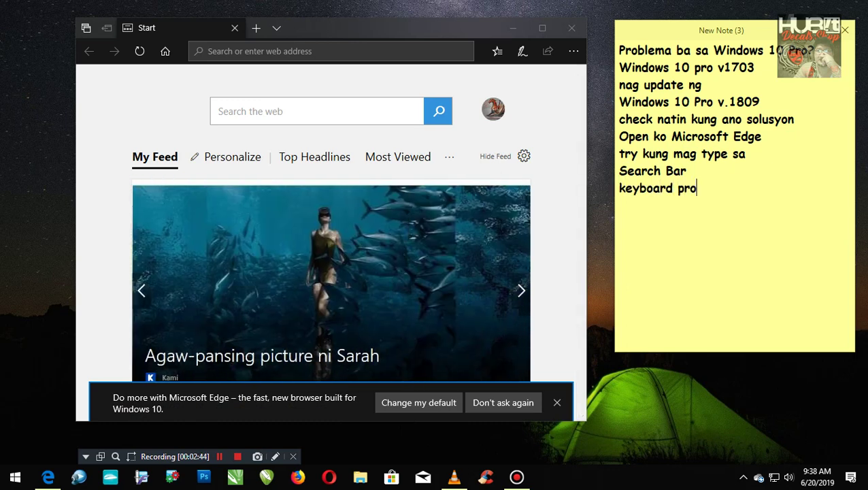
{"action": "type", "text": "blem"}
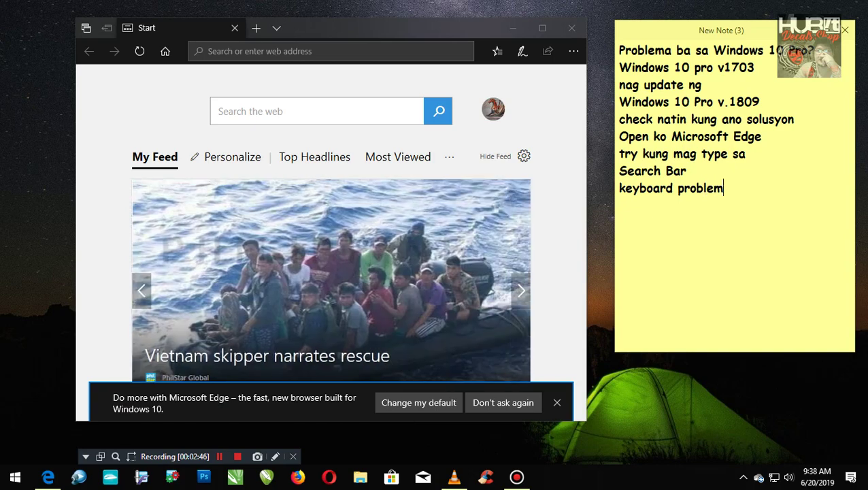
{"action": "type", "text": "!"}
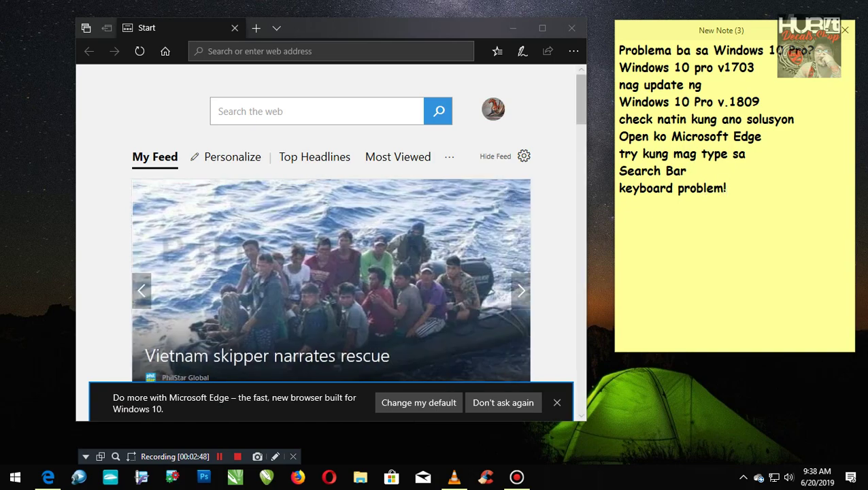
- Close Microsoft Edge and add the line "try ko open search or cortana" to the sticky note
{"action": "left_click", "coordinate": [572, 28]}
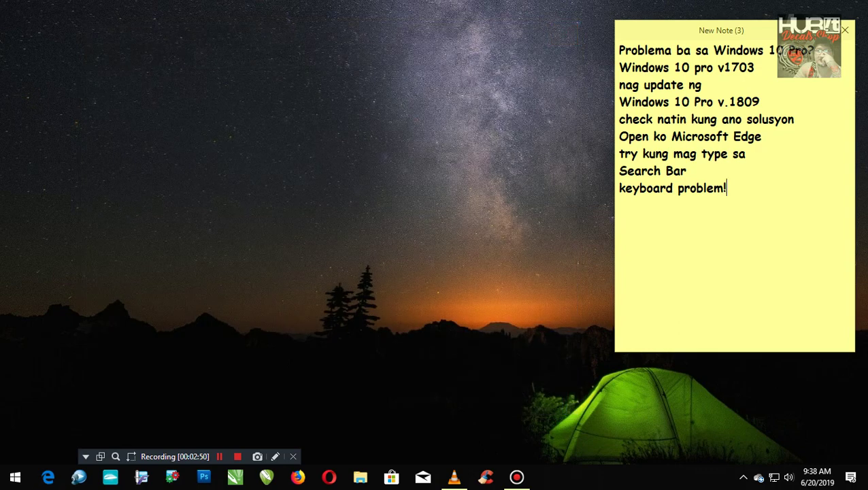
{"action": "type", "text": "try ko op"}
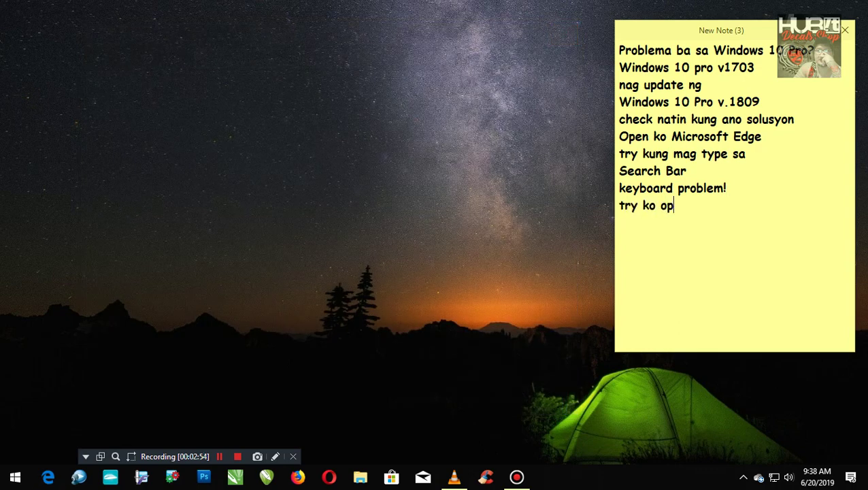
{"action": "type", "text": "en se"}
{"action": "key", "text": "BackSpace"}
{"action": "type", "text": "search"}
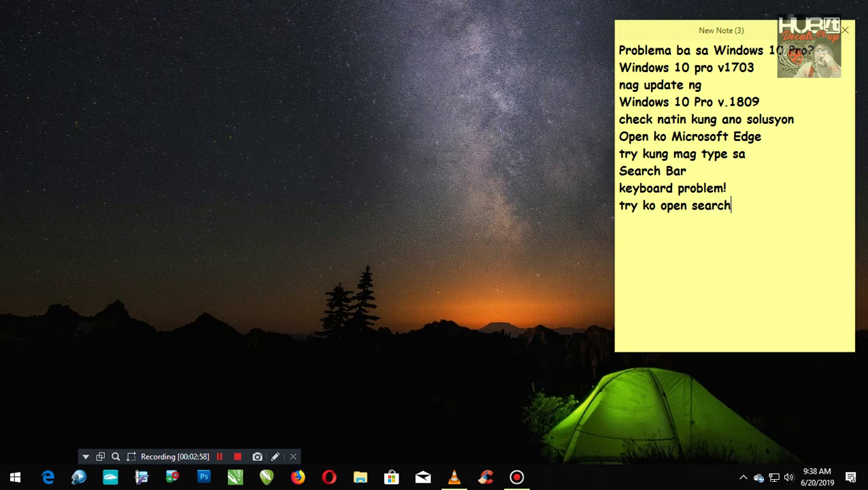
{"action": "type", "text": " or cortana"}
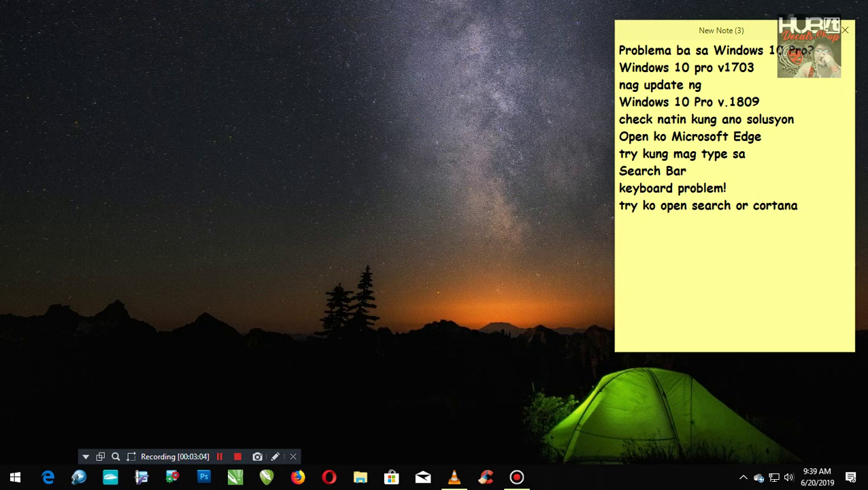
{"action": "key", "text": "Return"}
- Open Windows Search to check its search field, and dismiss it
{"action": "left_click", "coordinate": [15, 476]}
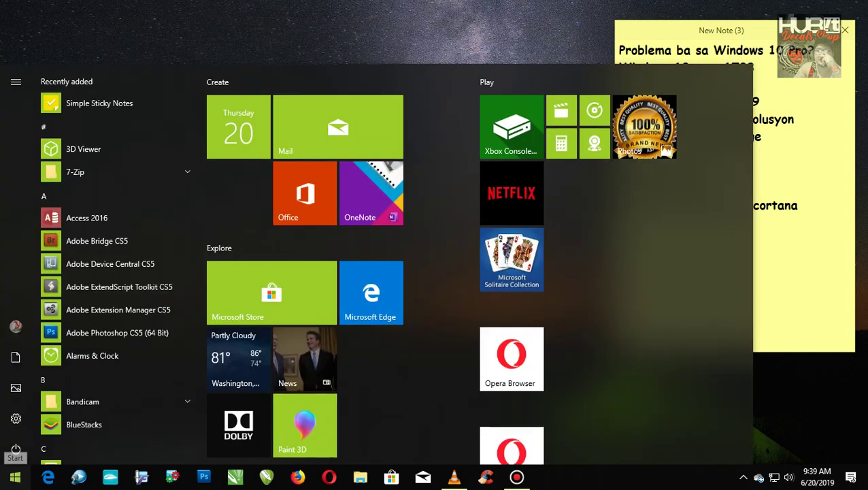
{"action": "right_click", "coordinate": [15, 476]}
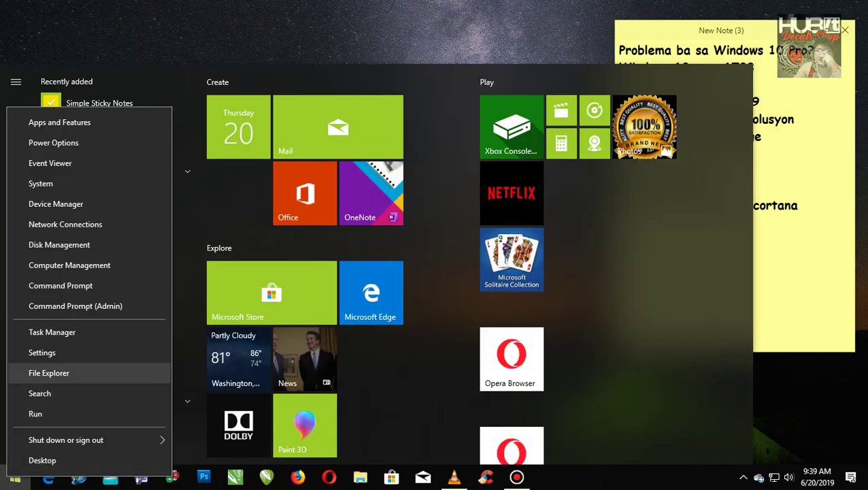
{"action": "left_click", "coordinate": [39, 393]}
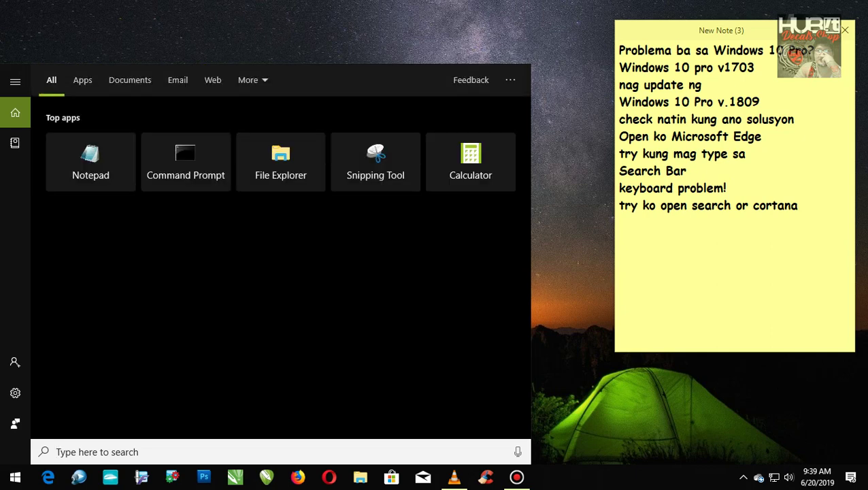
{"action": "key", "text": "Escape"}
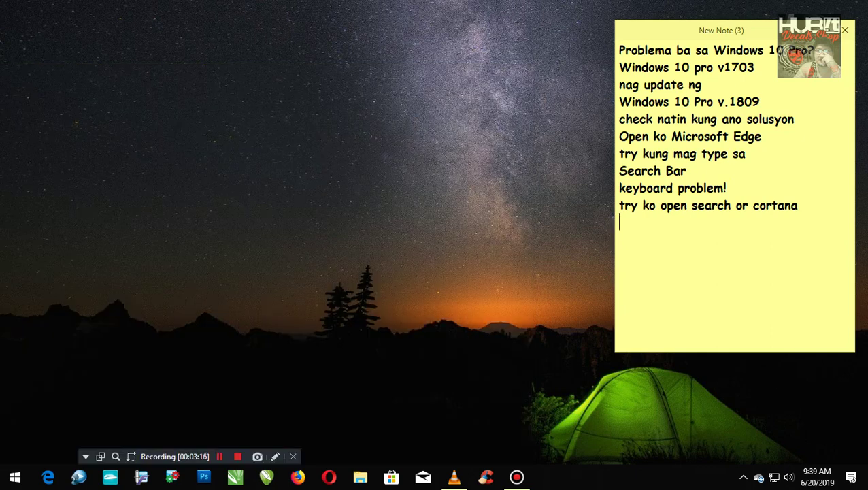
- Add the line "try ko din mag type" to the sticky note, and check the Windows Search field again
{"action": "type", "text": "try ko din mag type"}
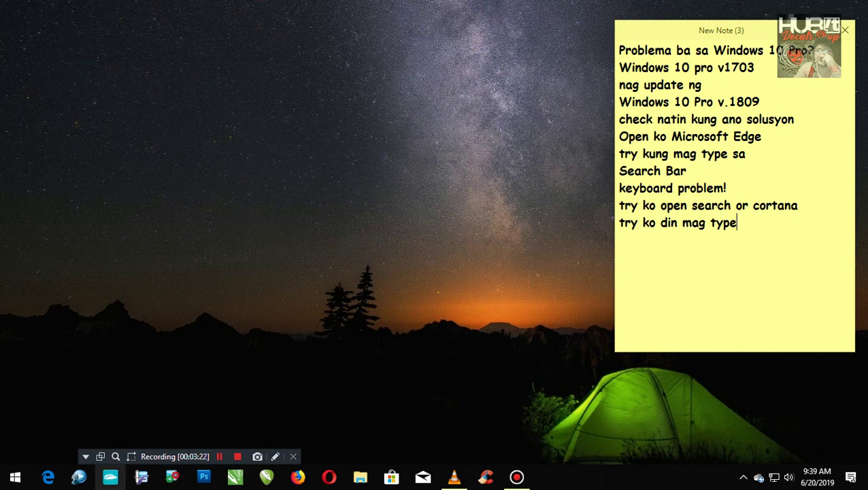
{"action": "left_click", "coordinate": [15, 476]}
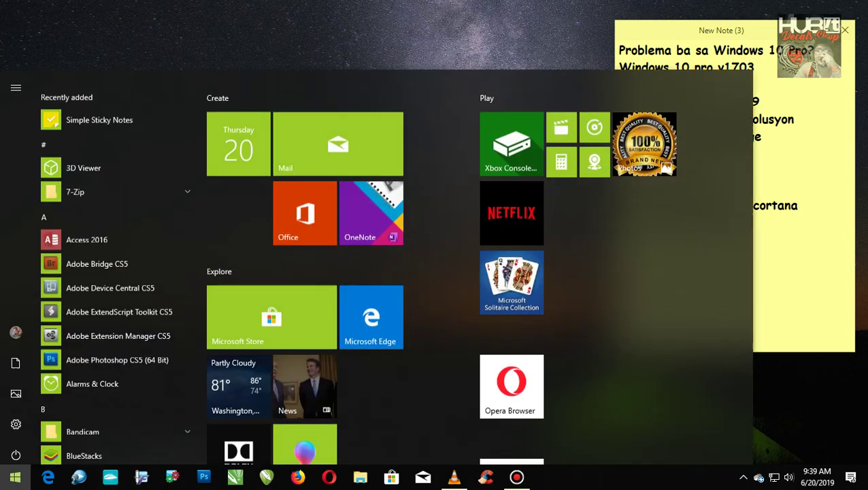
{"action": "right_click", "coordinate": [15, 477]}
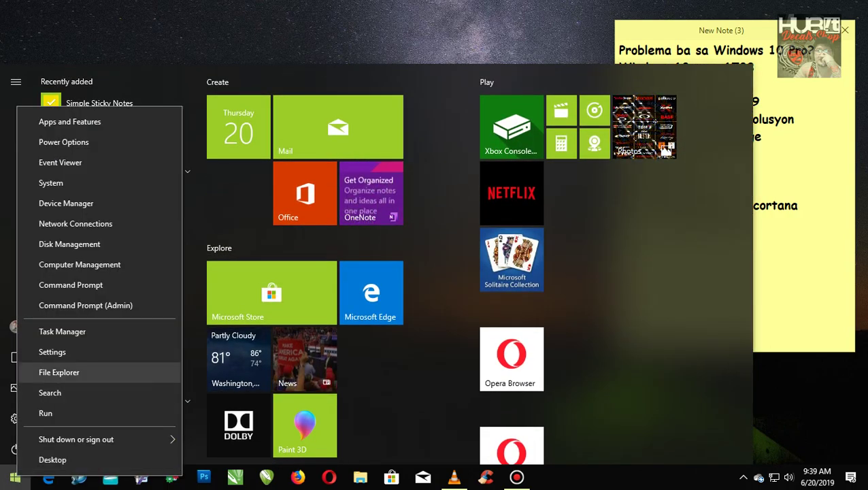
{"action": "left_click", "coordinate": [55, 393]}
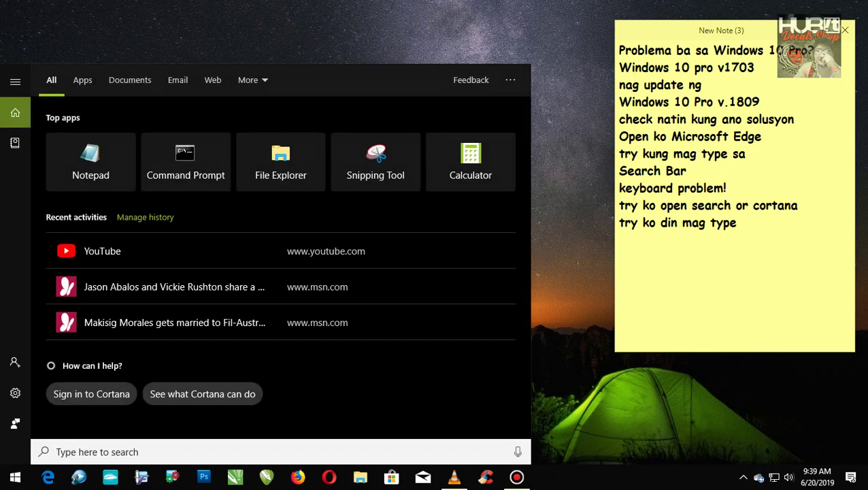
{"action": "key", "text": "Escape"}
- Add the line "not working keyboard din...tsk!" at the end of the sticky note
{"action": "type", "text": "not"}
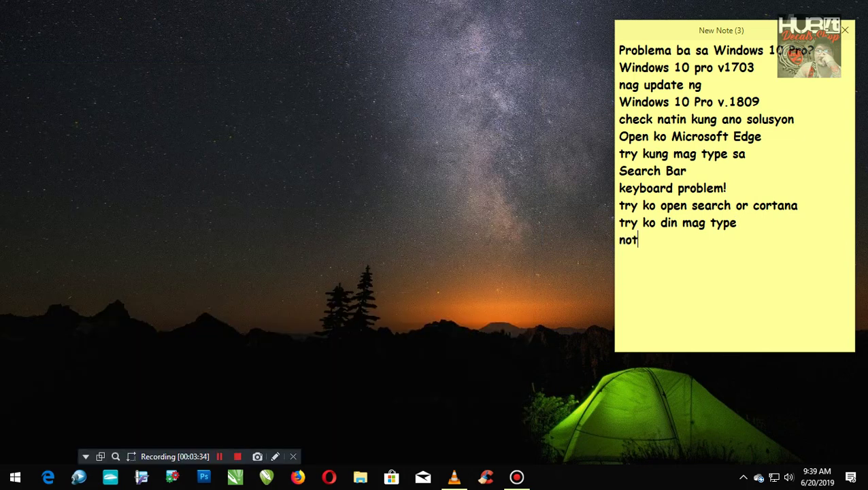
{"action": "type", "text": " wot"}
{"action": "key", "text": "BackSpace"}
{"action": "type", "text": "rking "}
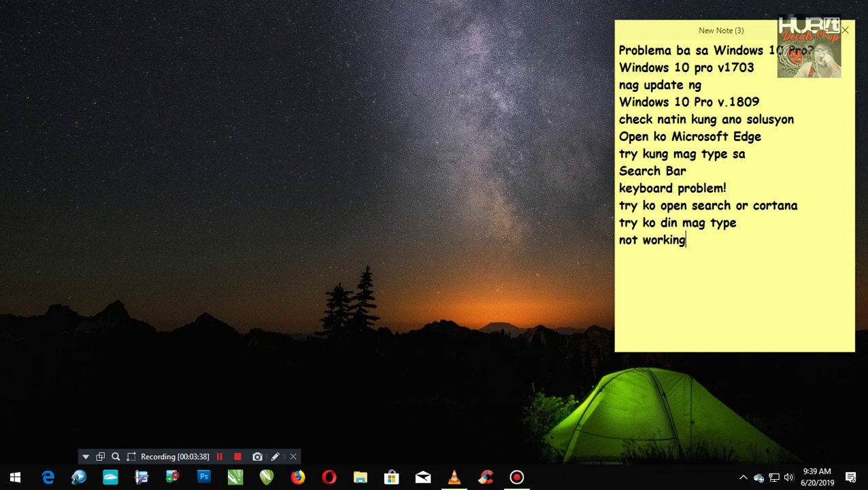
{"action": "type", "text": "keyboard di"}
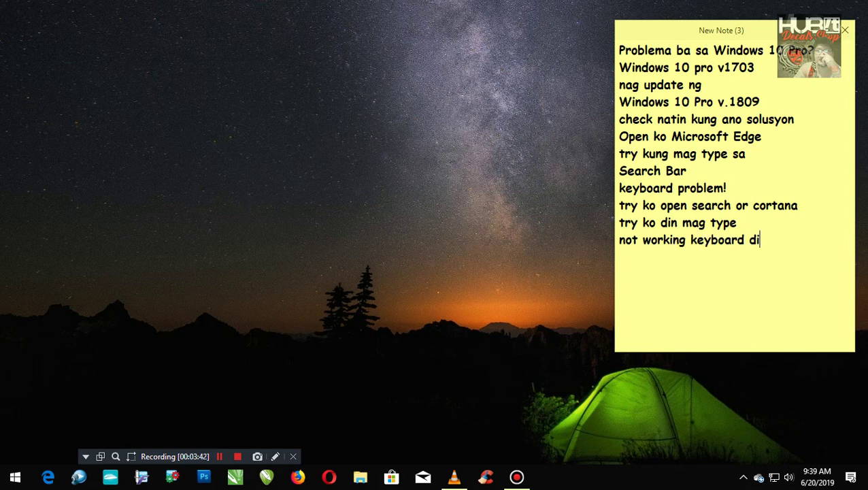
{"action": "type", "text": "n...tsk!"}
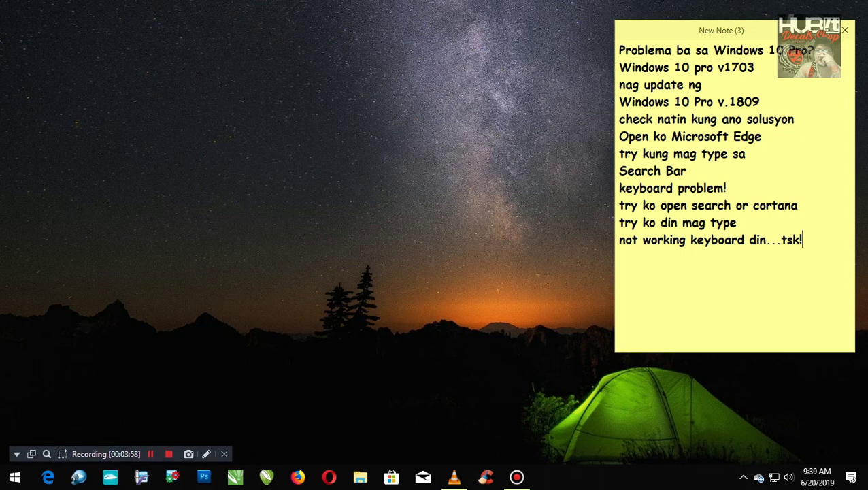
- Copy the existing line "Windows 10 Pro v.1809" and paste it as a new line at the end of the sticky note
{"action": "key", "text": "shift+Left"}
{"action": "key", "text": "shift+Left"}
{"action": "key", "text": "shift+Left"}
{"action": "key", "text": "shift+Left"}
{"action": "key", "text": "shift+Left"}
{"action": "key", "text": "shift+Left"}
{"action": "key", "text": "shift+Left"}
{"action": "key", "text": "shift+Left"}
{"action": "key", "text": "shift+Left"}
{"action": "key", "text": "shift+Left"}
{"action": "key", "text": "shift+Left"}
{"action": "key", "text": "shift+Left"}
{"action": "key", "text": "shift+Left"}
{"action": "key", "text": "shift+Left"}
{"action": "key", "text": "shift+Left"}
{"action": "key", "text": "shift+Left"}
{"action": "key", "text": "shift+Left"}
{"action": "key", "text": "shift+Left"}
{"action": "key", "text": "shift+Left"}
{"action": "key", "text": "shift+Left"}
{"action": "key", "text": "ctrl+c"}
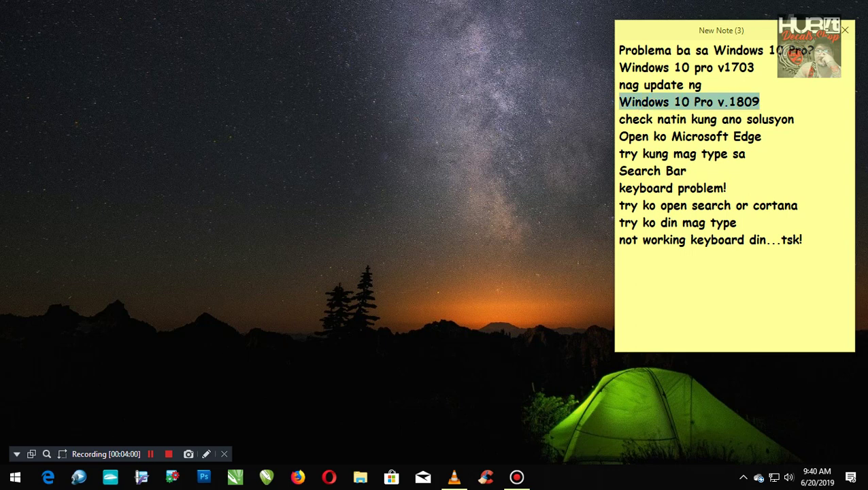
{"action": "left_click", "coordinate": [803, 239]}
{"action": "key", "text": "ctrl+v"}
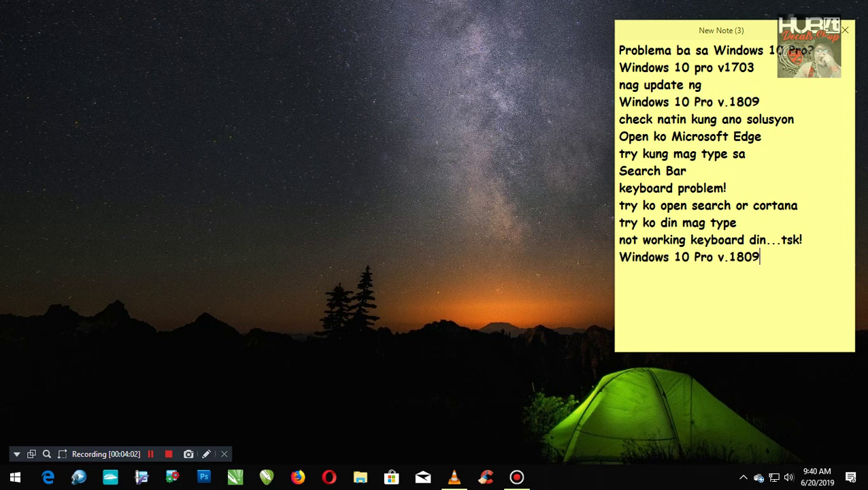
- Insert the line "yan ang problema ng updated" above the pasted "Windows 10 Pro v.1809" line
{"action": "left_click", "coordinate": [801, 239]}
{"action": "key", "text": "Return"}
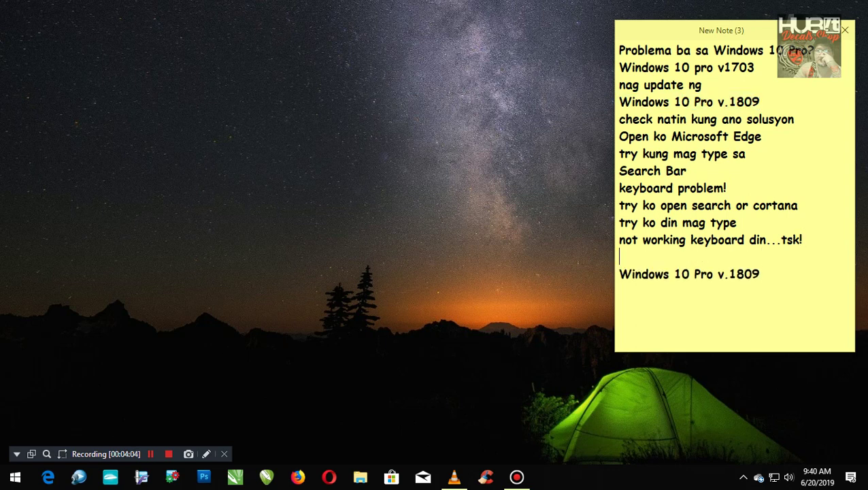
{"action": "type", "text": "yan ang proble"}
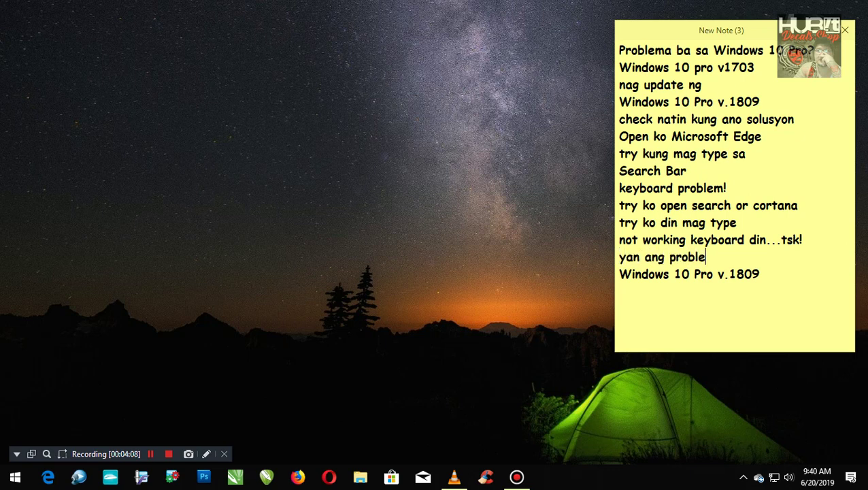
{"action": "type", "text": "ma ng"}
{"action": "key", "text": "BackSpace"}
{"action": "type", "text": "ng updated"}
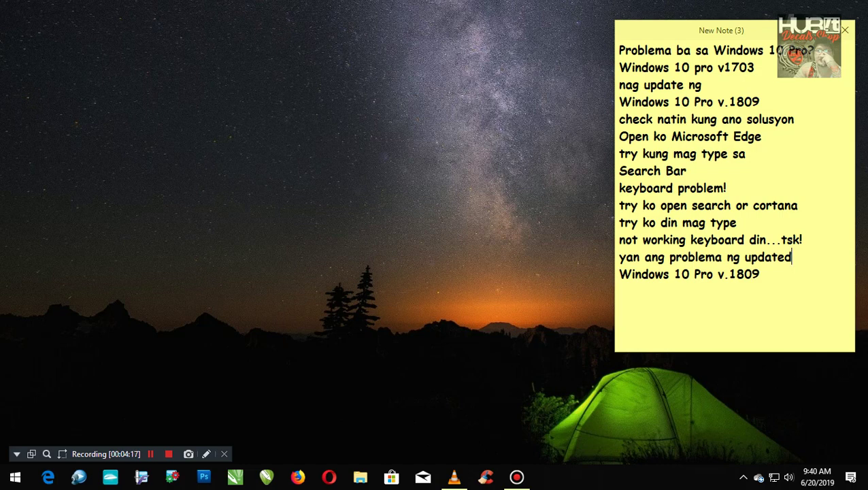
- Add the line "keyboard not working" below the last "Windows 10 Pro v.1809" line of the sticky note
{"action": "left_click", "coordinate": [759, 273]}
{"action": "type", "text": "keyboard no"}
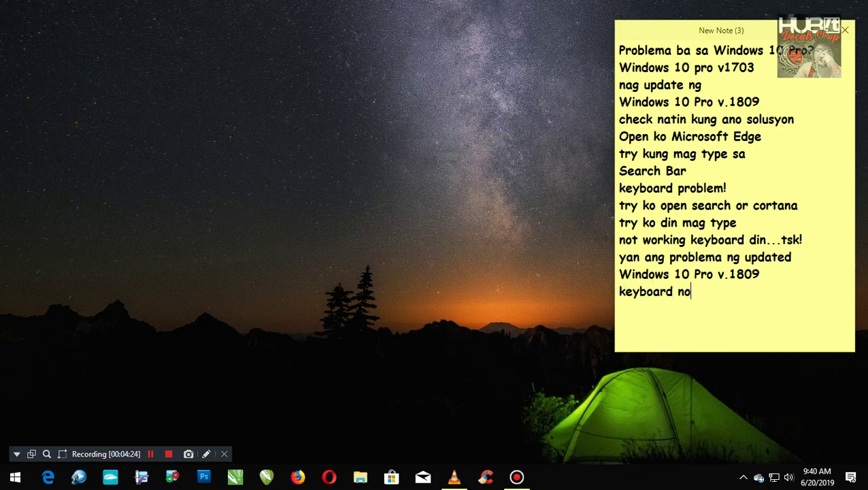
{"action": "type", "text": "t working"}
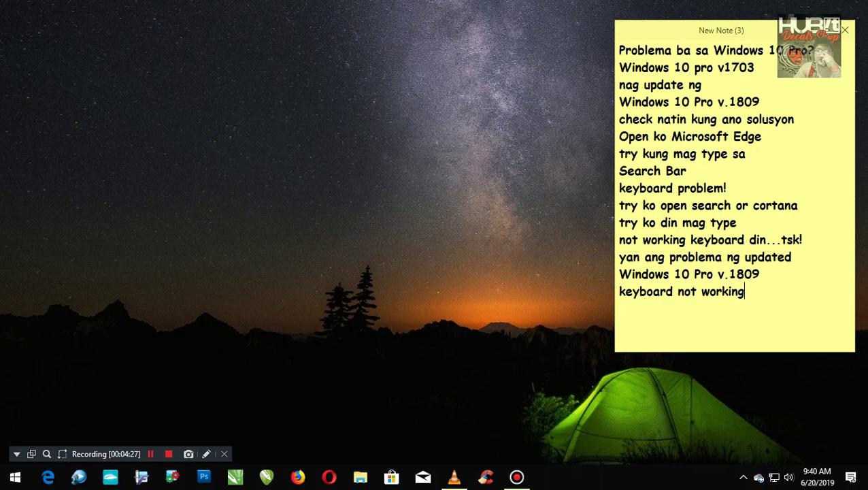
- Add the lines "pero sa ibang mga browser gumagana" and "tulad ng" to the sticky note
{"action": "key", "text": "Return"}
{"action": "type", "text": "pero sa ibang "}
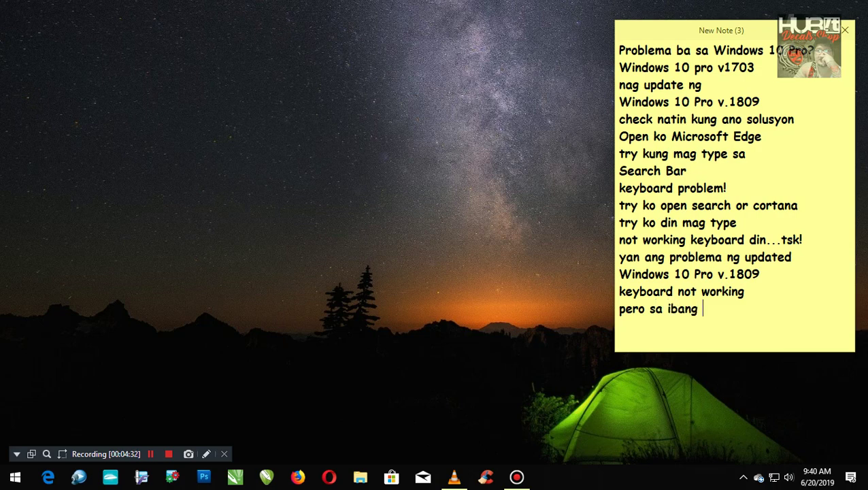
{"action": "type", "text": "mga browser"}
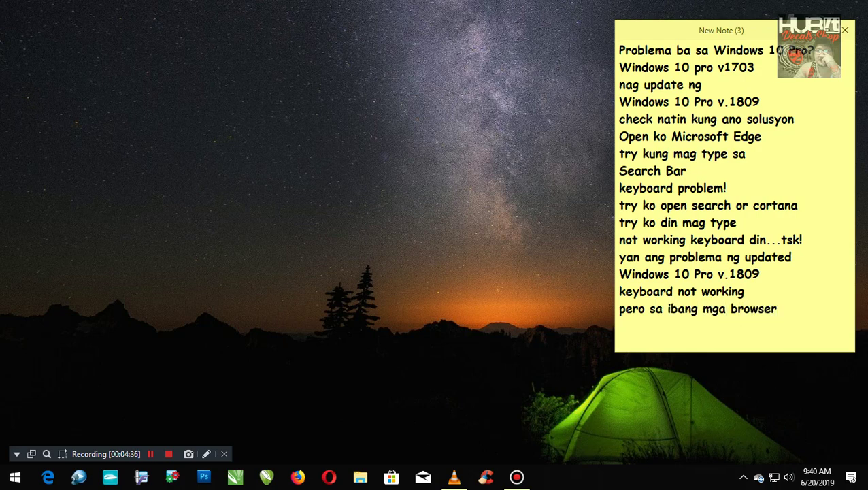
{"action": "type", "text": " gumagana"}
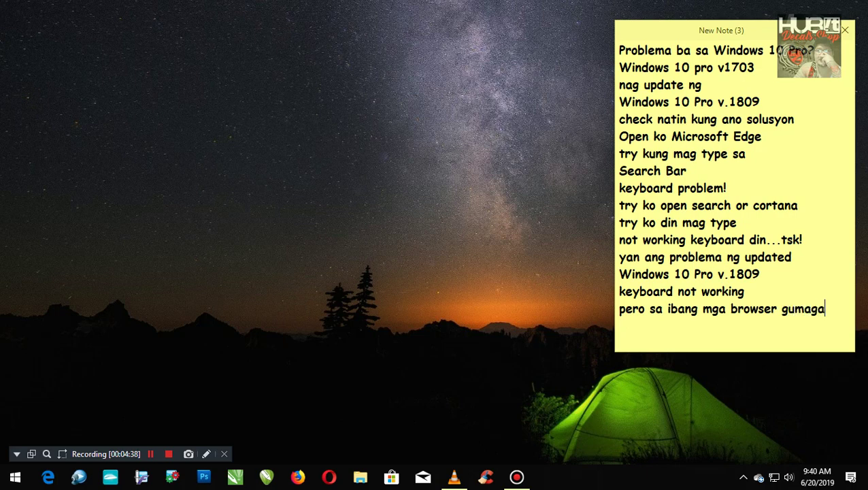
{"action": "key", "text": "Return"}
{"action": "type", "text": "ang"}
{"action": "key", "text": "BackSpace"}
{"action": "key", "text": "BackSpace"}
{"action": "key", "text": "BackSpace"}
{"action": "key", "text": "Return"}
{"action": "type", "text": "tulad ng"}
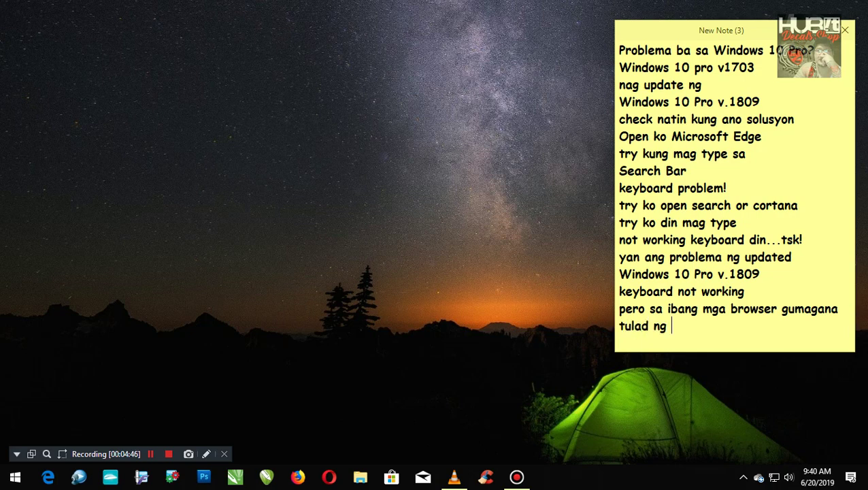
- Start a browser list under "tulad ng" with the lines "-Firefox" and "-Opera"
{"action": "key", "text": "Return"}
{"action": "type", "text": "-"}
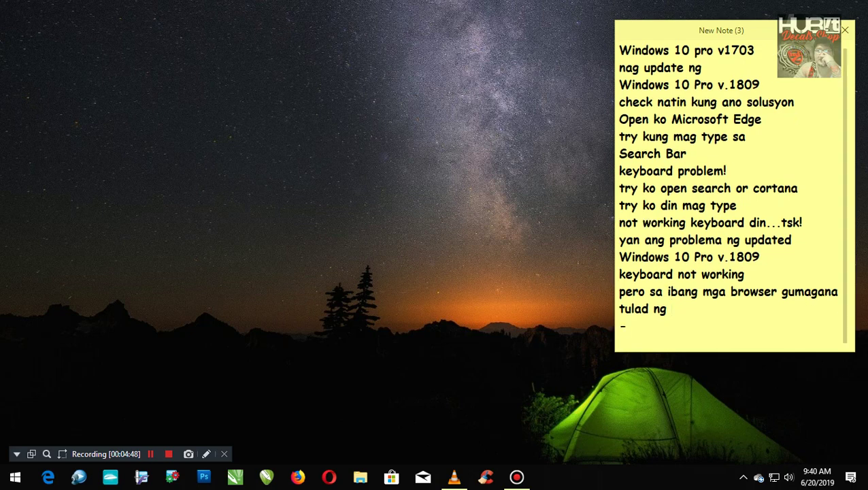
{"action": "type", "text": "Firefox"}
{"action": "key", "text": "Return"}
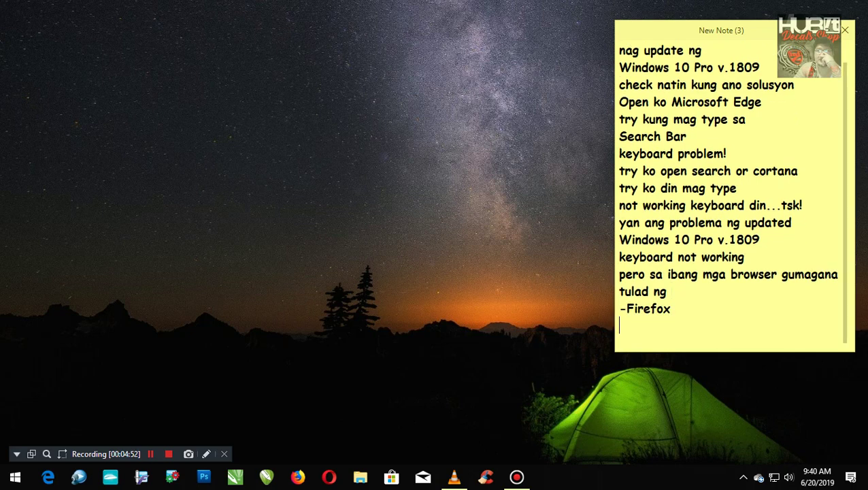
{"action": "type", "text": "-Opera"}
{"action": "key", "text": "Return"}
- Complete the browser list in the sticky note with the line "-Google Chrome"
{"action": "type", "text": "Chr"}
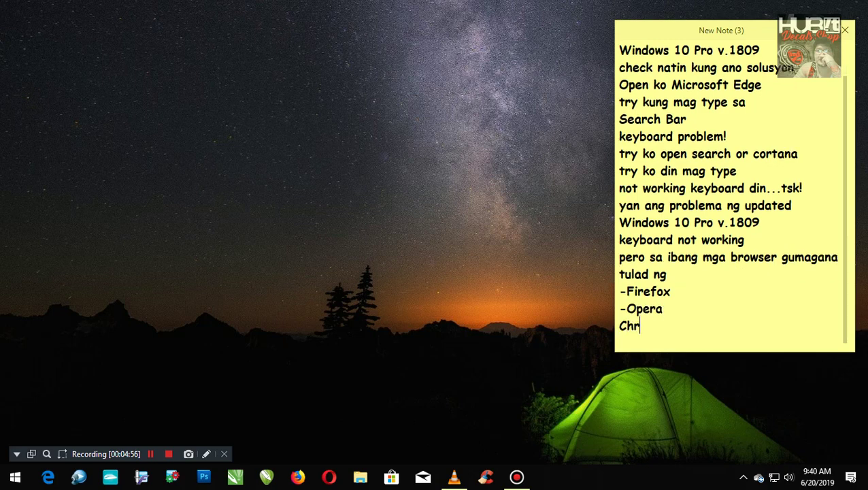
{"action": "type", "text": "ome"}
{"action": "key", "text": "Left"}
{"action": "key", "text": "Left"}
{"action": "key", "text": "Left"}
{"action": "key", "text": "Left"}
{"action": "key", "text": "Left"}
{"action": "type", "text": "-"}
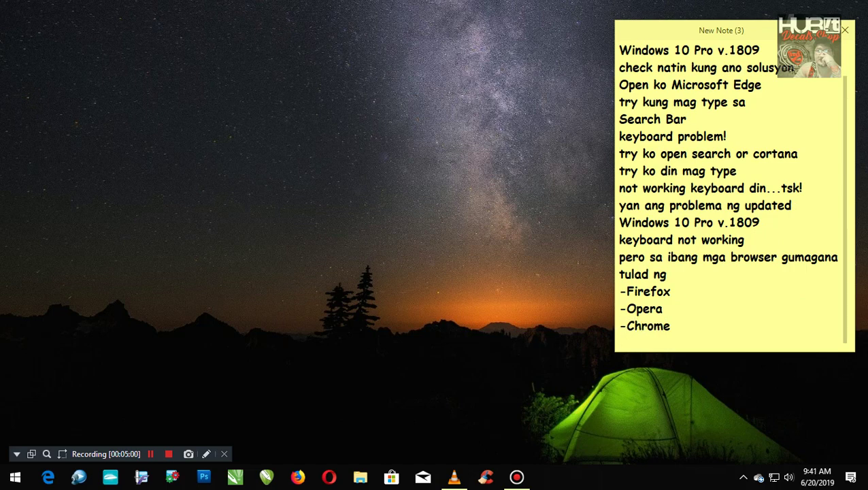
{"action": "type", "text": "g"}
{"action": "key", "text": "BackSpace"}
{"action": "type", "text": "Google"}
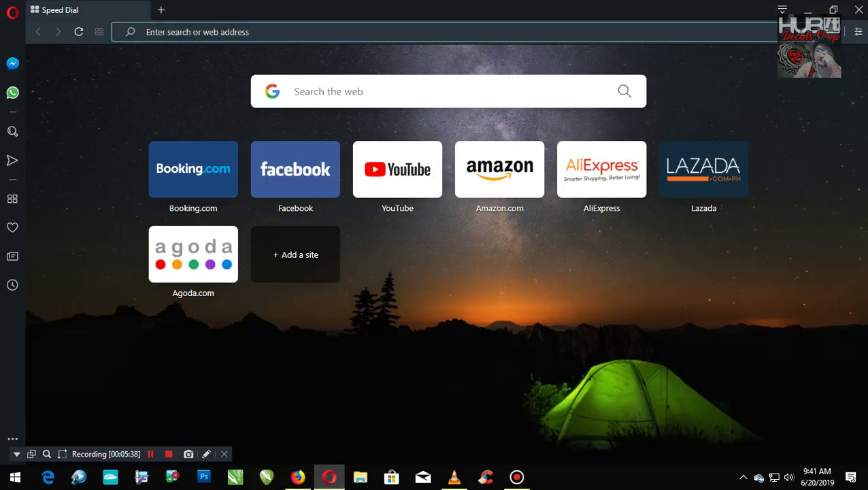
- Load youtube.com through Opera's address bar to test the keyboard there
{"action": "type", "text": "y"}
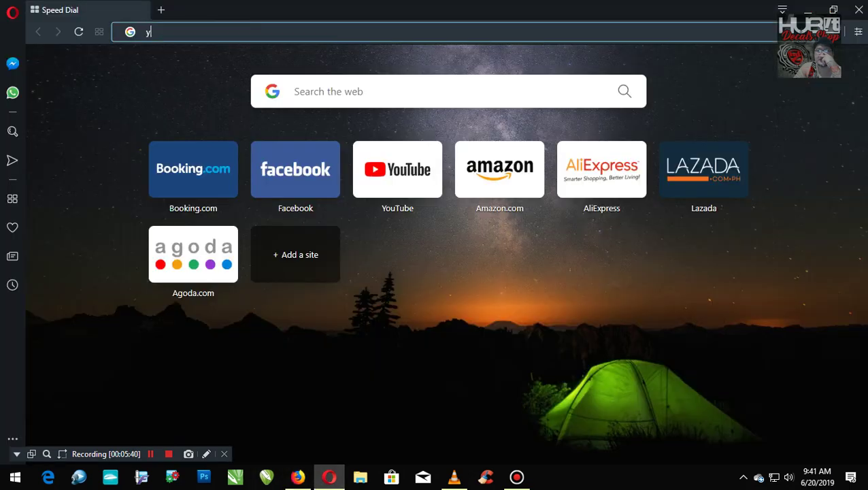
{"action": "type", "text": "outube.com"}
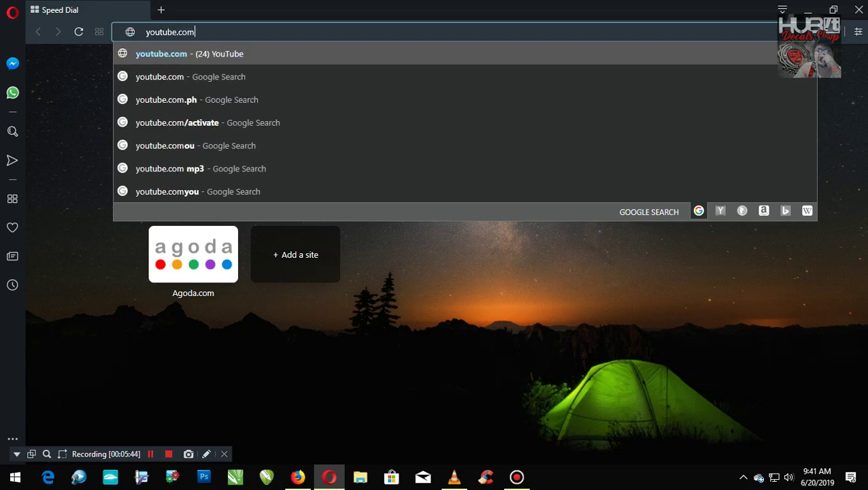
{"action": "key", "text": "Return"}
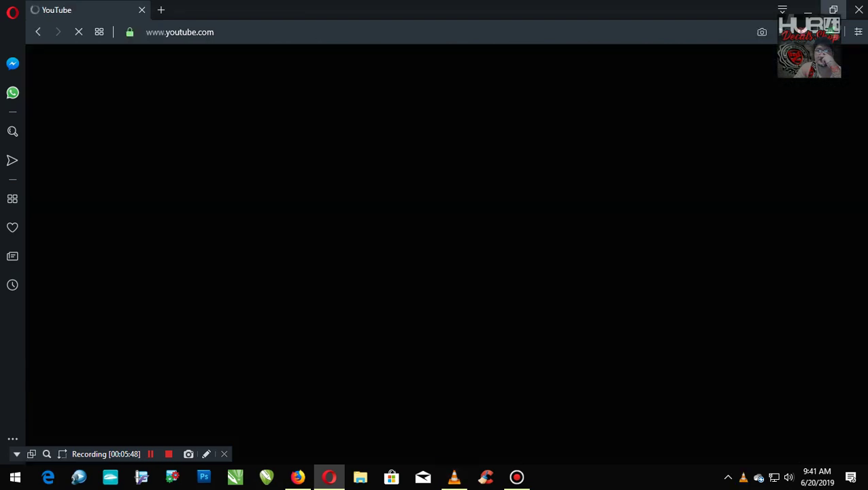
- Restore the Opera and Firefox windows to a smaller size and arrange them beside the sticky note
{"action": "left_click", "coordinate": [833, 10]}
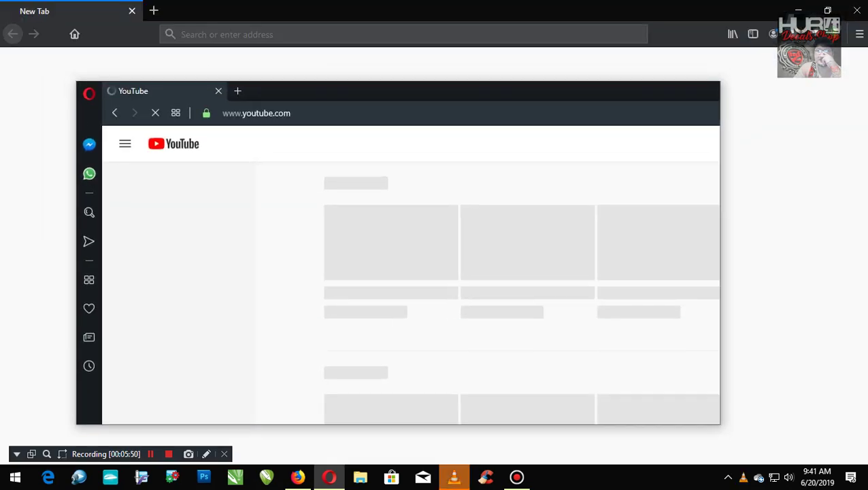
{"action": "left_click", "coordinate": [827, 10]}
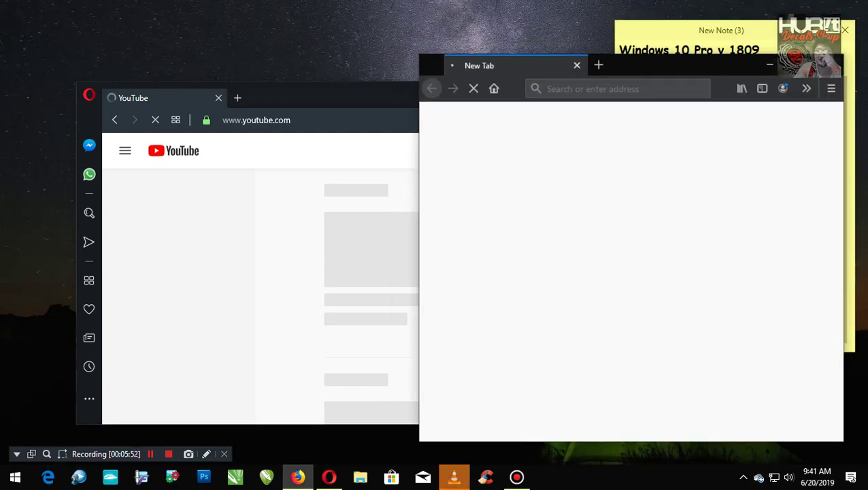
{"action": "left_click_drag", "start_coordinate": [682, 72], "coordinate": [345, 38]}
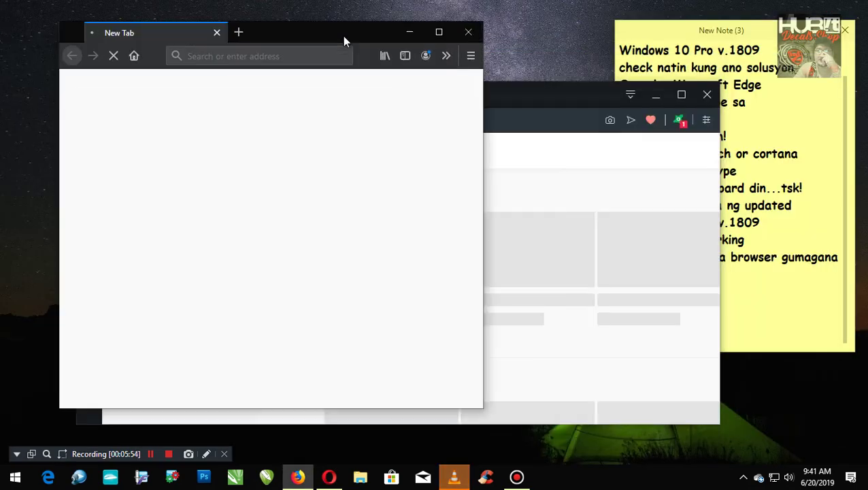
{"action": "left_click_drag", "start_coordinate": [506, 90], "coordinate": [442, 93]}
- Add the line "see" below "-Google Chrome" in the sticky note
{"action": "left_click", "coordinate": [713, 325]}
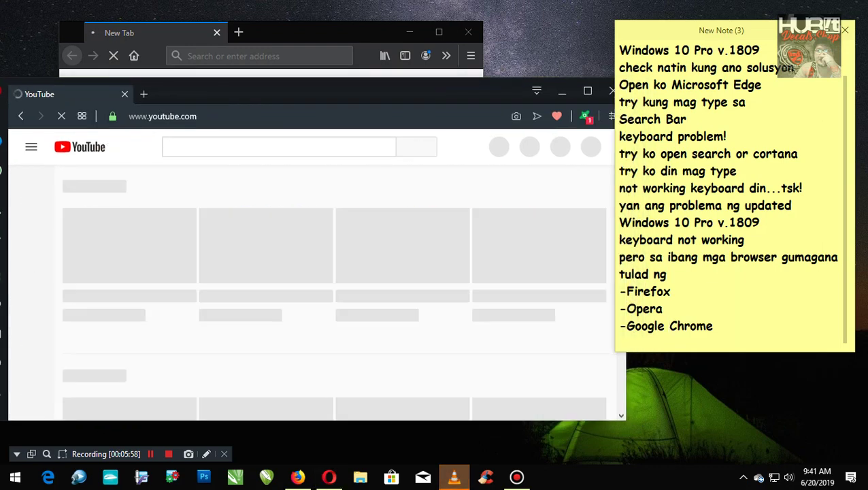
{"action": "key", "text": "Return"}
{"action": "type", "text": "see"}
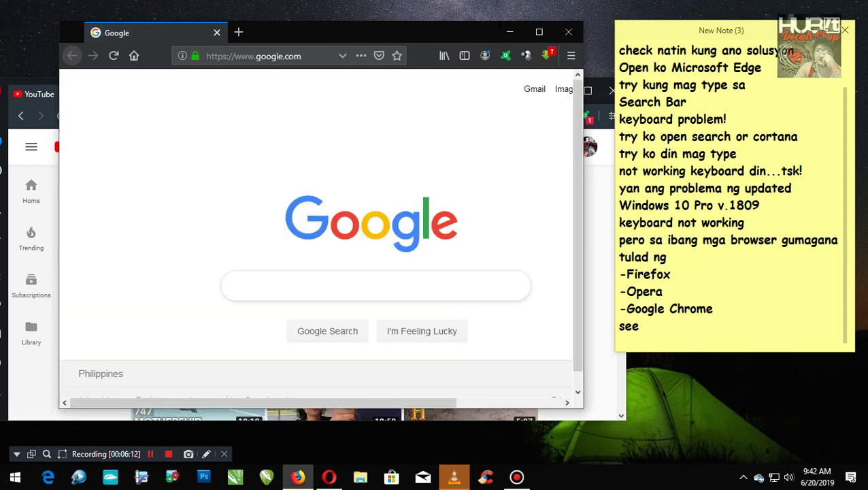
- Load youtube.com in Firefox to test the keyboard in its address bar
{"action": "key", "text": "ctrl+l"}
{"action": "type", "text": "youtu"}
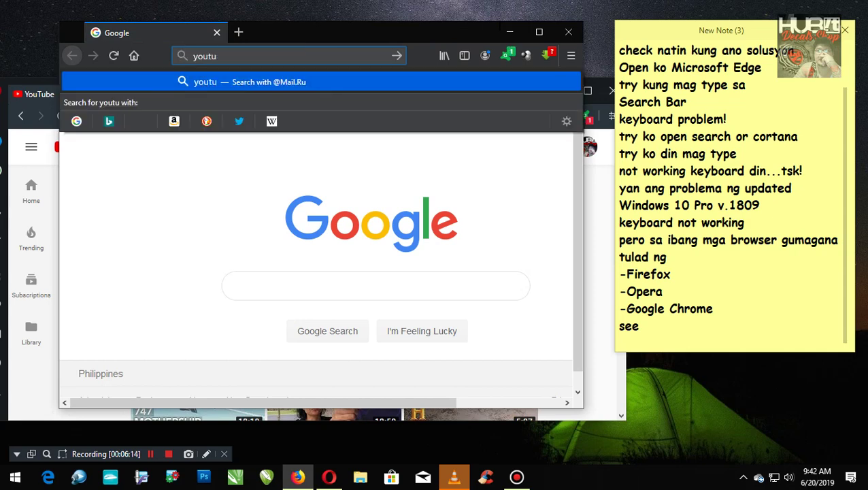
{"action": "type", "text": "be.com"}
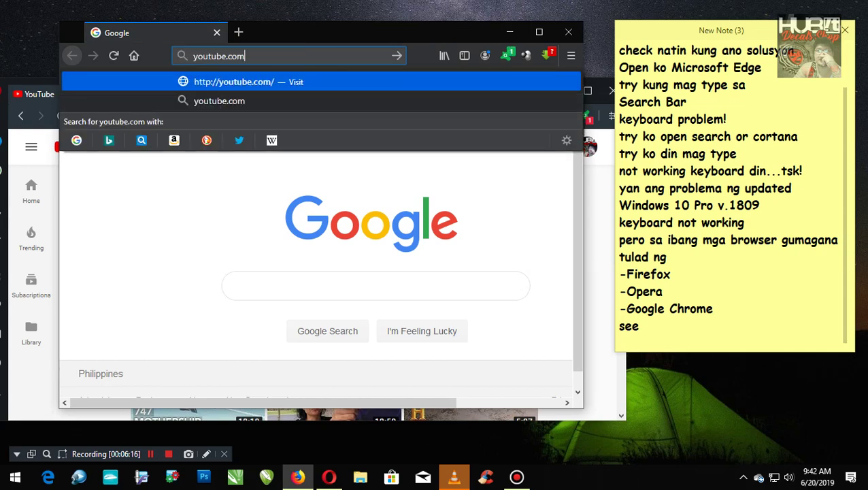
{"action": "key", "text": "Return"}
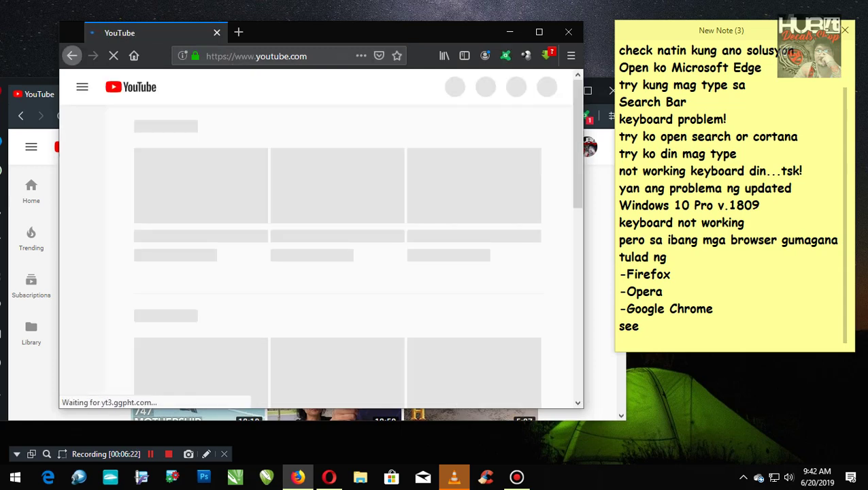
- Add the line "pero sa Microsoft EDGE ayaw gumana ang keyboard" below "see" in the sticky note
{"action": "left_click", "coordinate": [642, 326]}
{"action": "key", "text": "Return"}
{"action": "type", "text": "pero"}
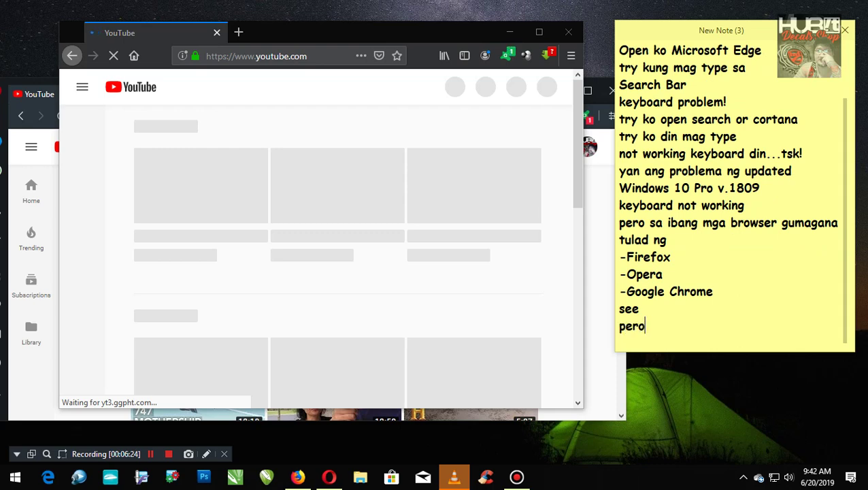
{"action": "type", "text": " sa Mi"}
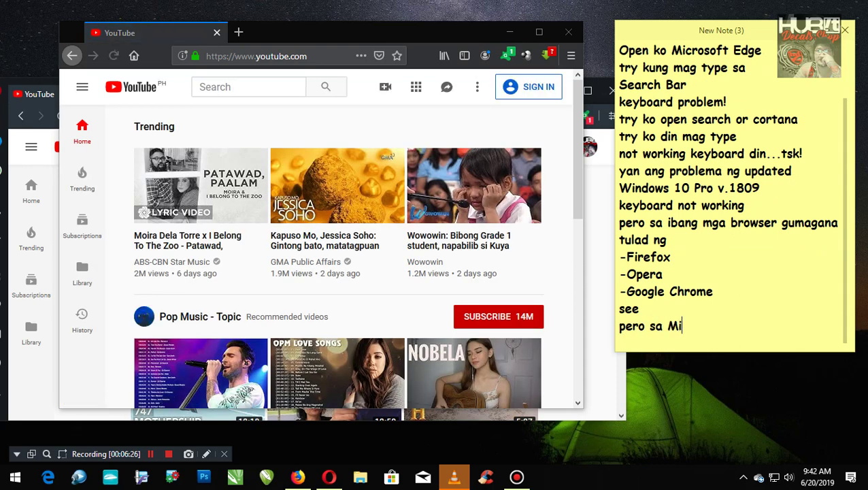
{"action": "type", "text": "croso"}
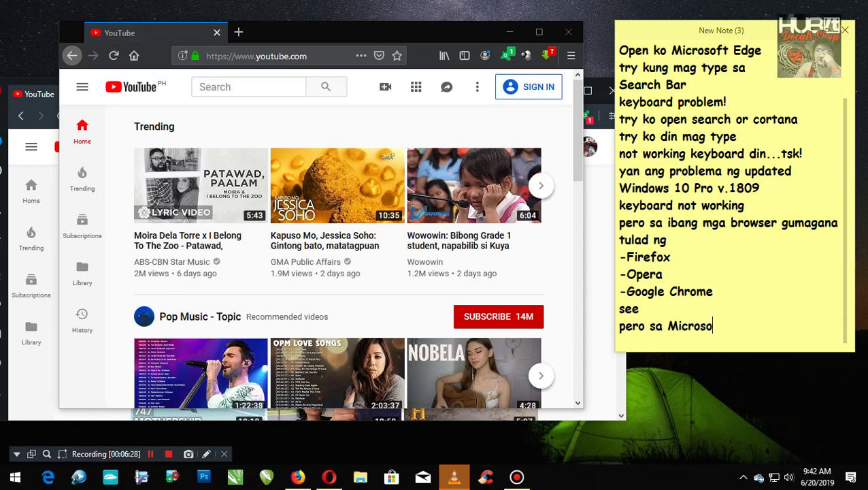
{"action": "type", "text": "ft EDGE ayaw guma"}
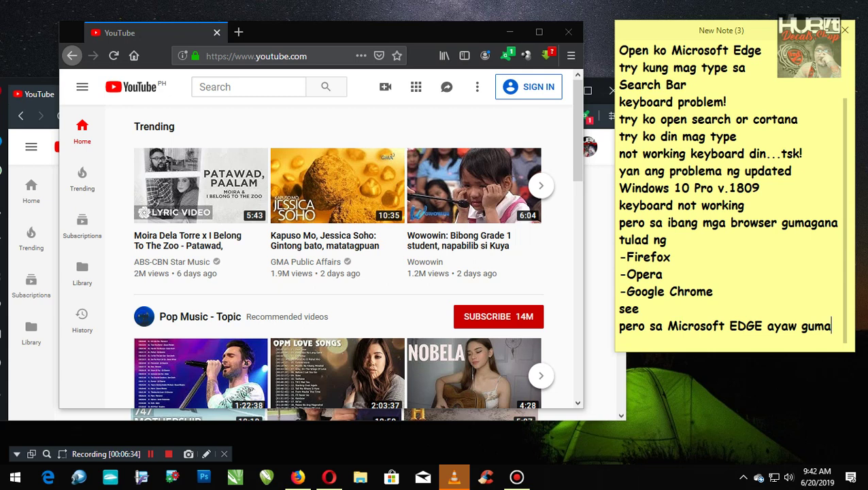
{"action": "type", "text": "na ang "}
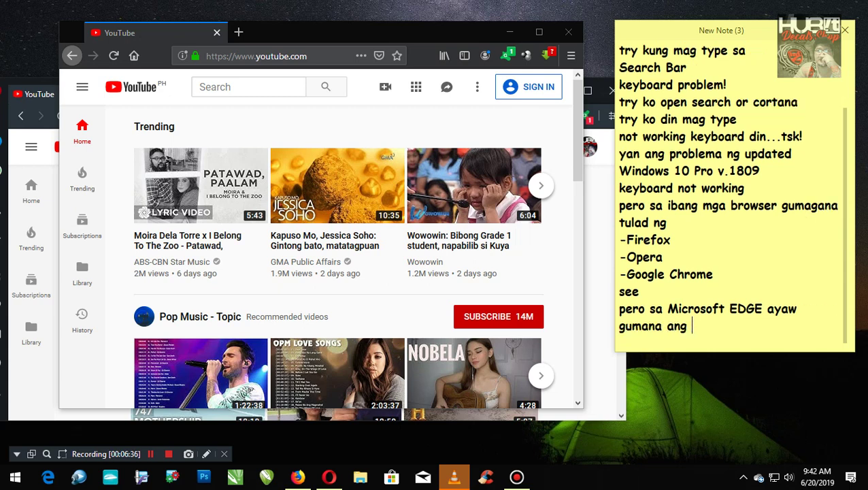
{"action": "type", "text": "keyboard"}
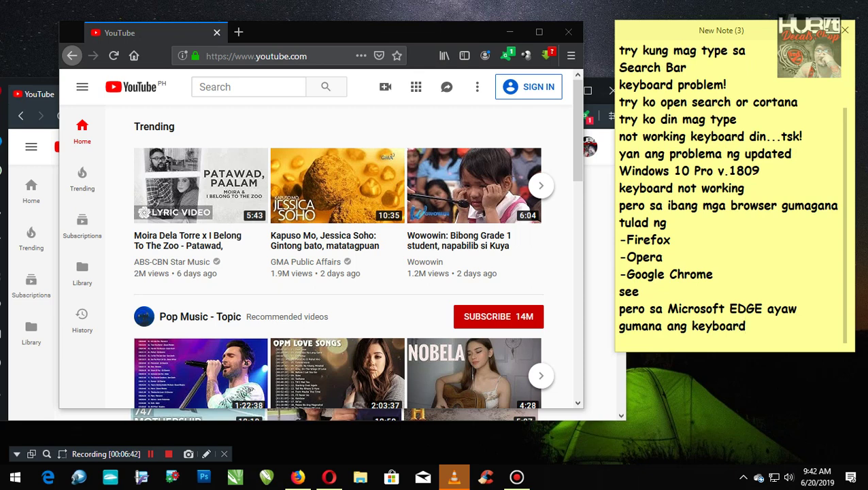
- Insert "at CORTANA" after "Microsoft EDGE" in the sticky note and move "ayaw gumana ang keyboard" onto its own line
{"action": "left_click", "coordinate": [765, 308]}
{"action": "type", "text": "at CO"}
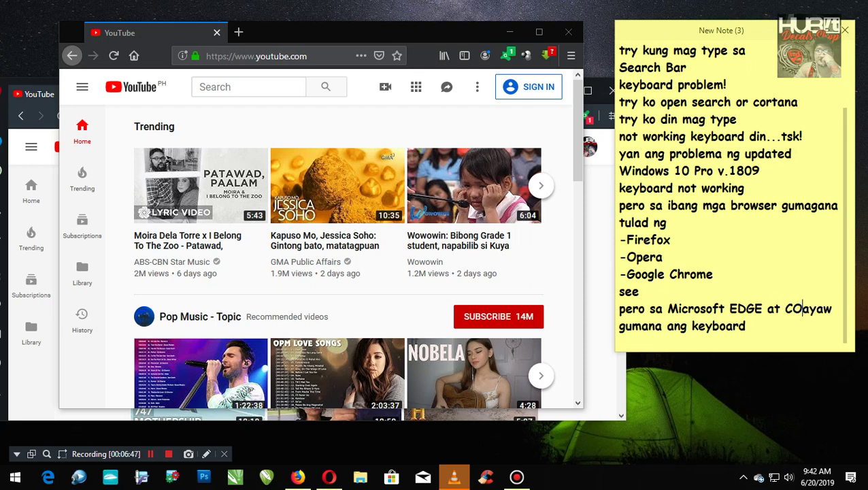
{"action": "type", "text": "RTANA"}
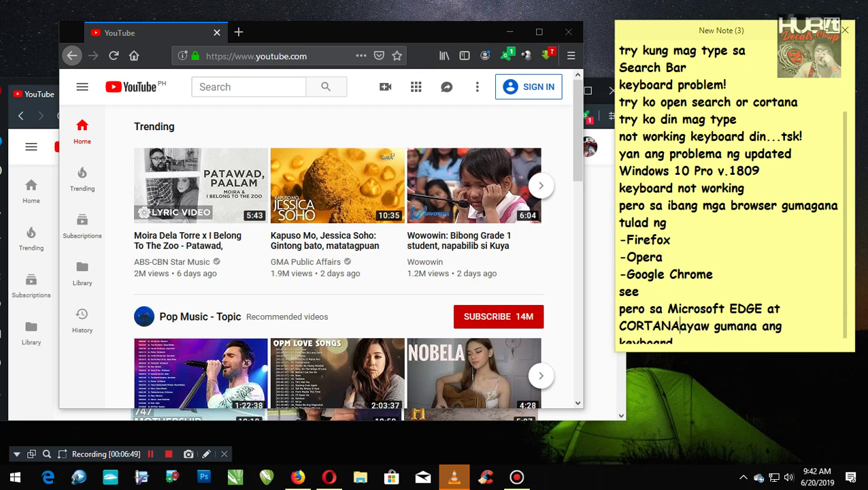
{"action": "key", "text": "Return"}
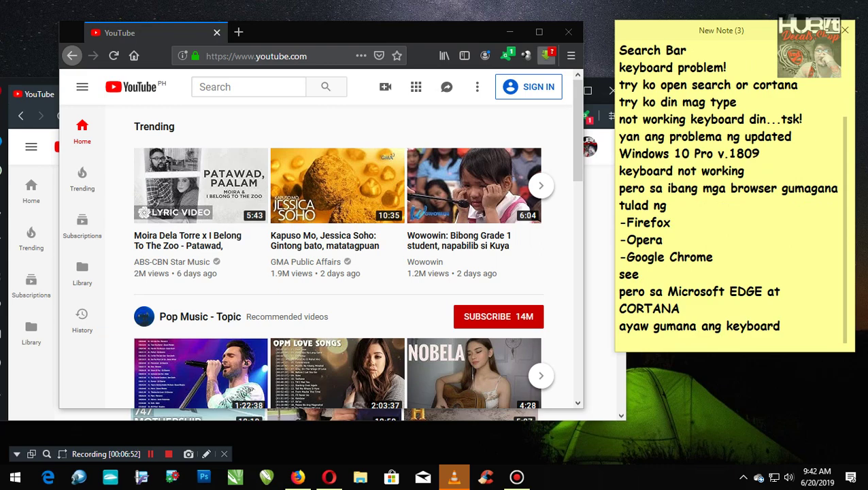
- Close the Firefox and Opera windows
{"action": "left_click", "coordinate": [568, 32]}
{"action": "left_click", "coordinate": [613, 91]}
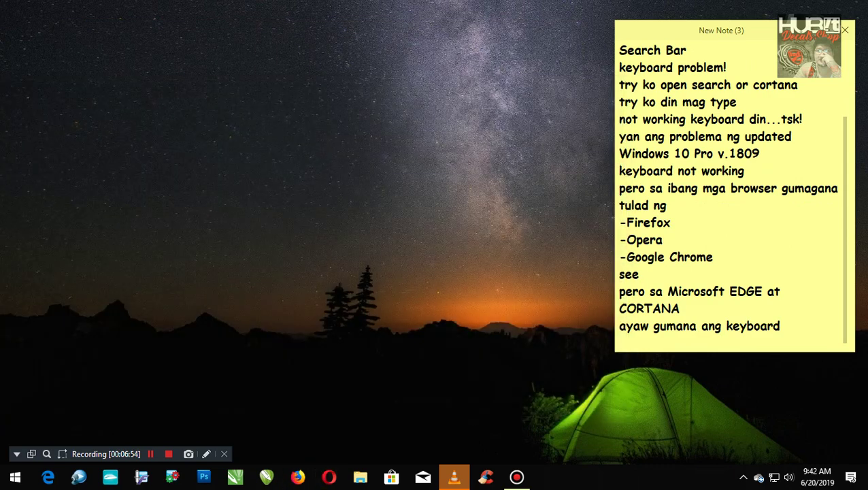
- Reposition and enlarge the sticky note, and add "Task Manager" as its last line
{"action": "left_click_drag", "start_coordinate": [720, 30], "coordinate": [662, 23]}
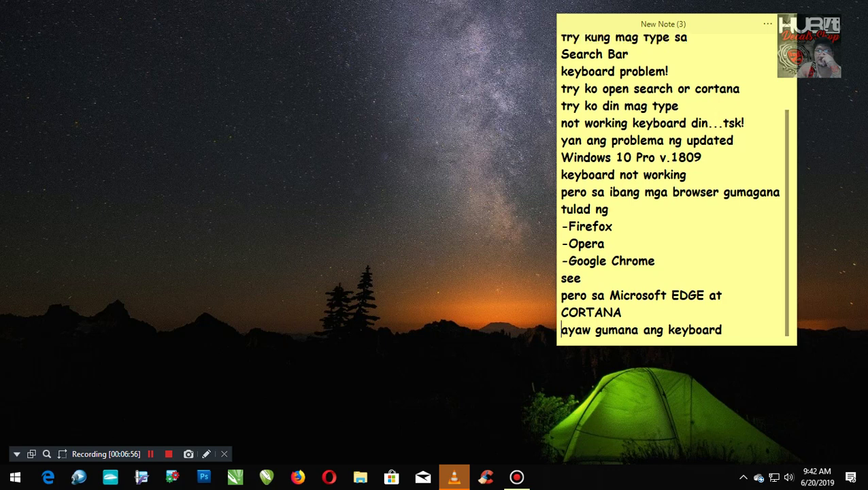
{"action": "scroll", "coordinate": [671, 183], "scroll_direction": "up", "scroll_amount": 1}
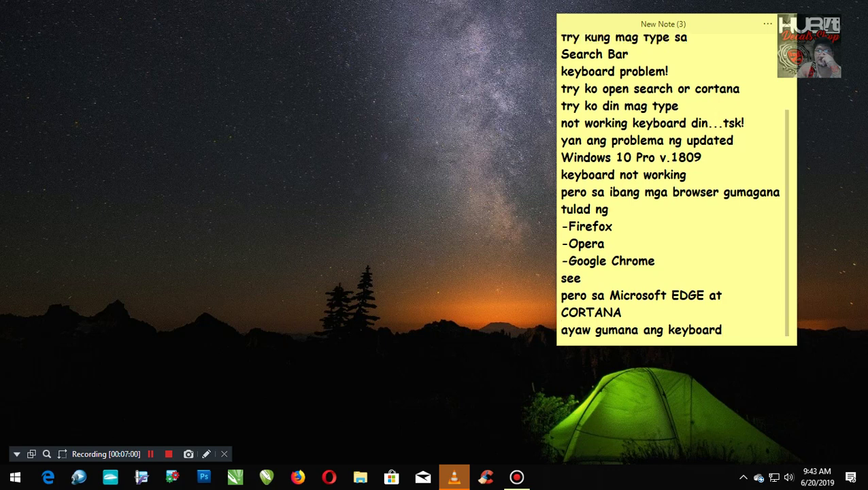
{"action": "left_click_drag", "start_coordinate": [796, 345], "coordinate": [831, 384]}
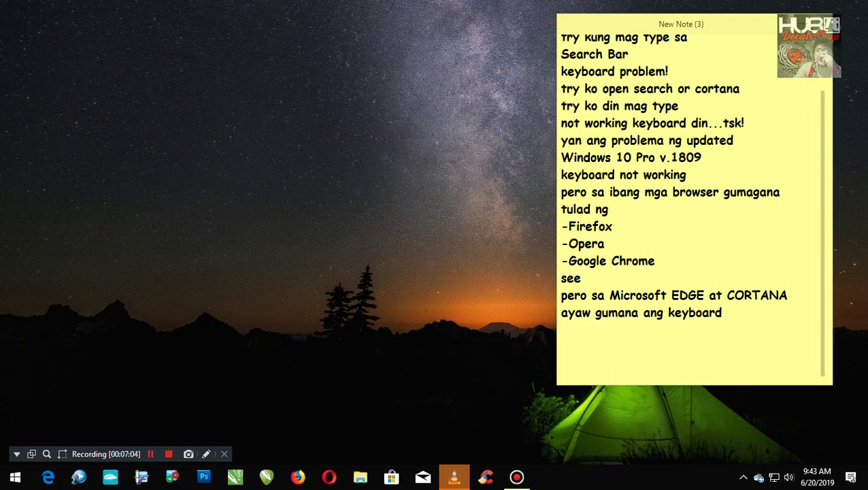
{"action": "type", "text": "Task Manager"}
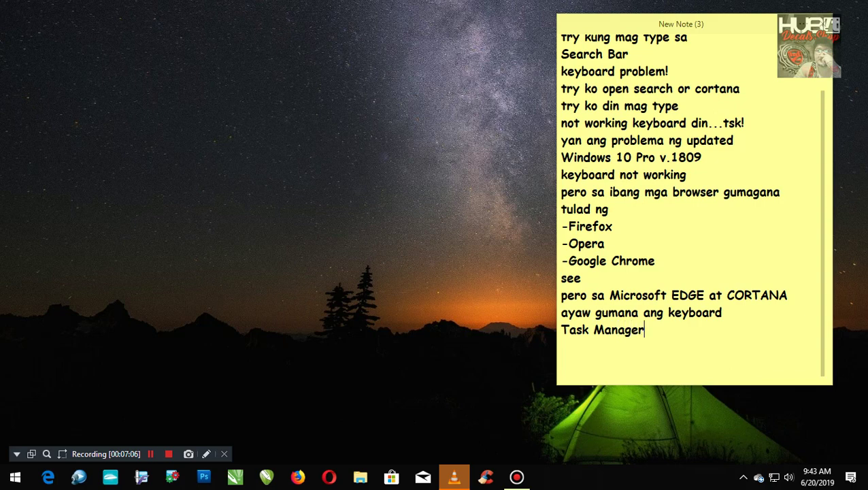
- Open Task Manager, place it clear of the sticky note and widen its window to show the CPU and memory columns
{"action": "right_click", "coordinate": [721, 476]}
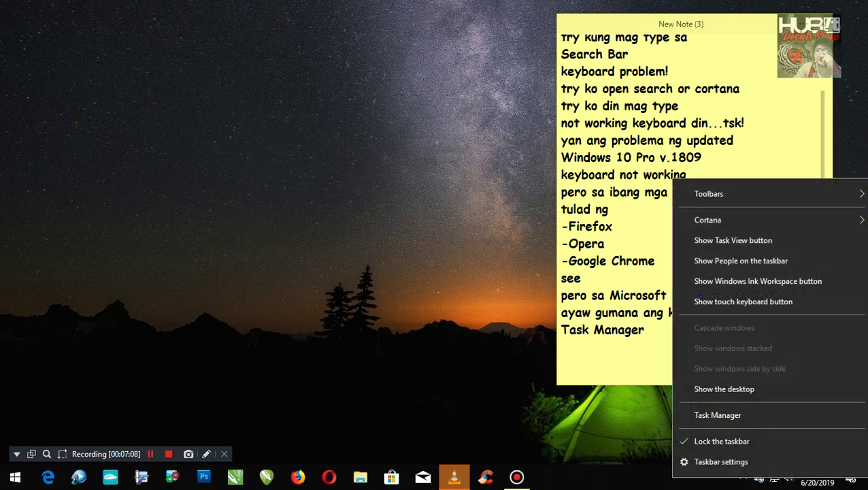
{"action": "left_click", "coordinate": [717, 414]}
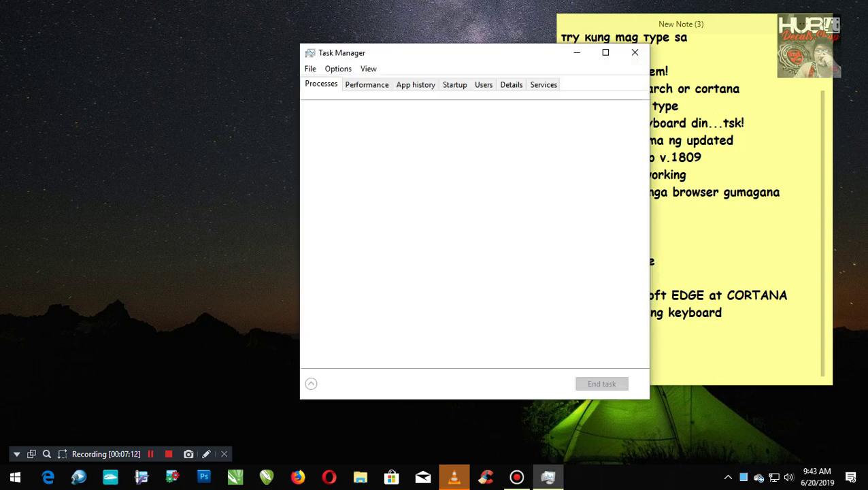
{"action": "left_click_drag", "start_coordinate": [453, 59], "coordinate": [189, 30]}
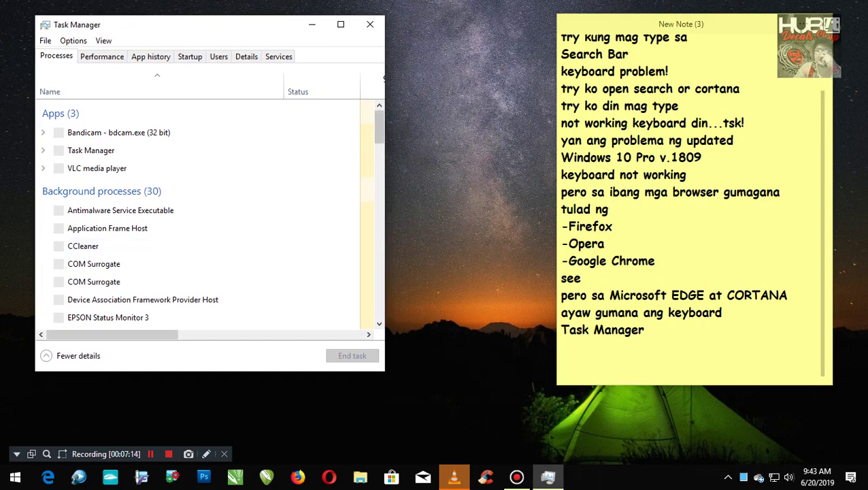
{"action": "left_click_drag", "start_coordinate": [384, 204], "coordinate": [487, 204]}
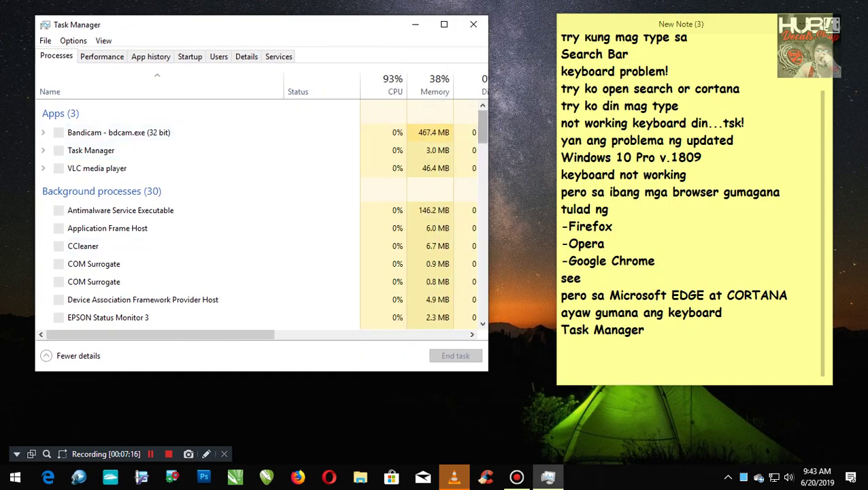
- Restart the Windows Explorer process, repeat the restart once, and close Task Manager
{"action": "left_click_drag", "start_coordinate": [482, 126], "coordinate": [482, 173]}
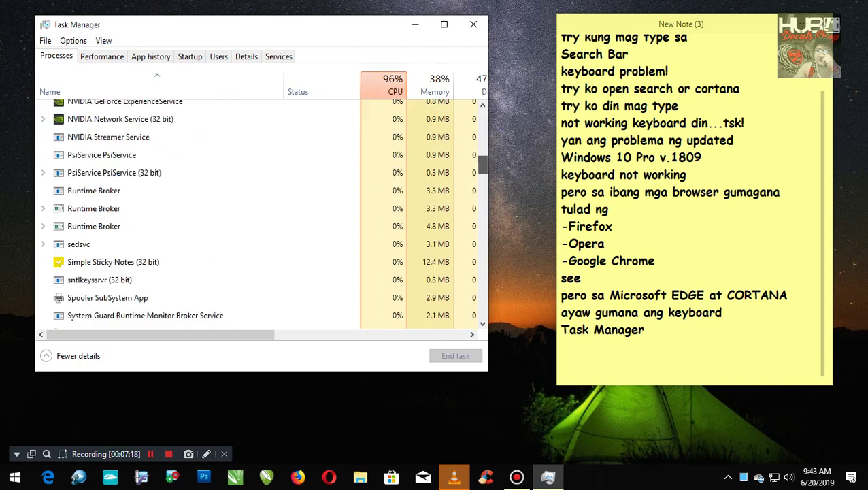
{"action": "scroll", "coordinate": [258, 211], "scroll_direction": "down", "scroll_amount": 15}
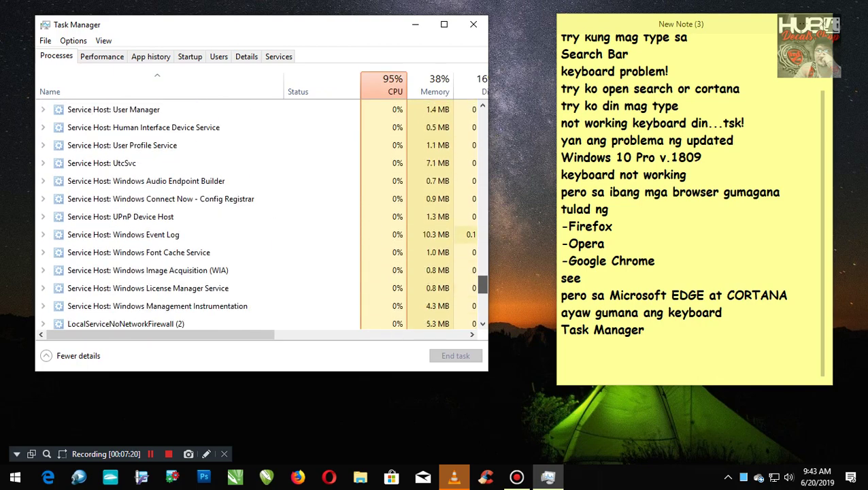
{"action": "scroll", "coordinate": [258, 211], "scroll_direction": "down", "scroll_amount": 1}
{"action": "left_click", "coordinate": [98, 265]}
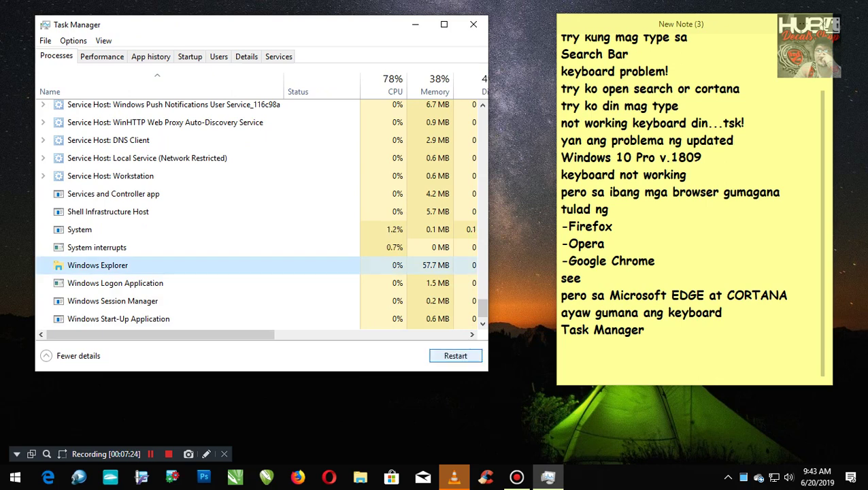
{"action": "left_click", "coordinate": [455, 355]}
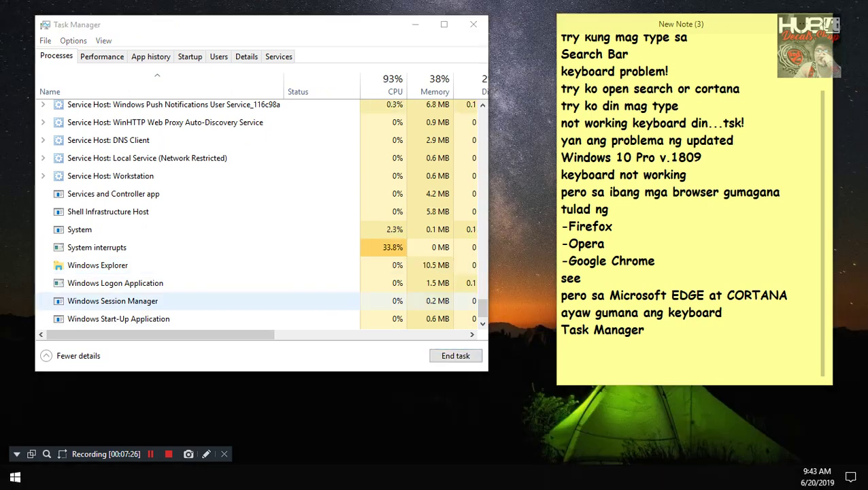
{"action": "left_click", "coordinate": [97, 264]}
{"action": "left_click", "coordinate": [455, 355]}
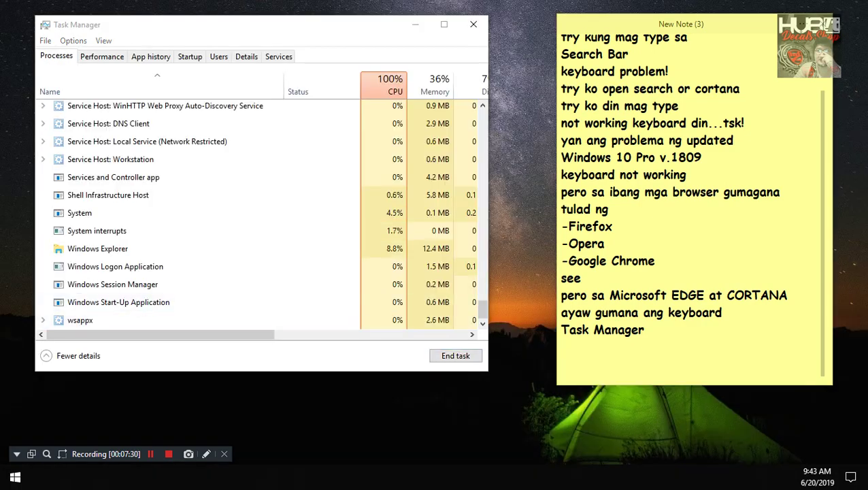
{"action": "left_click", "coordinate": [473, 24]}
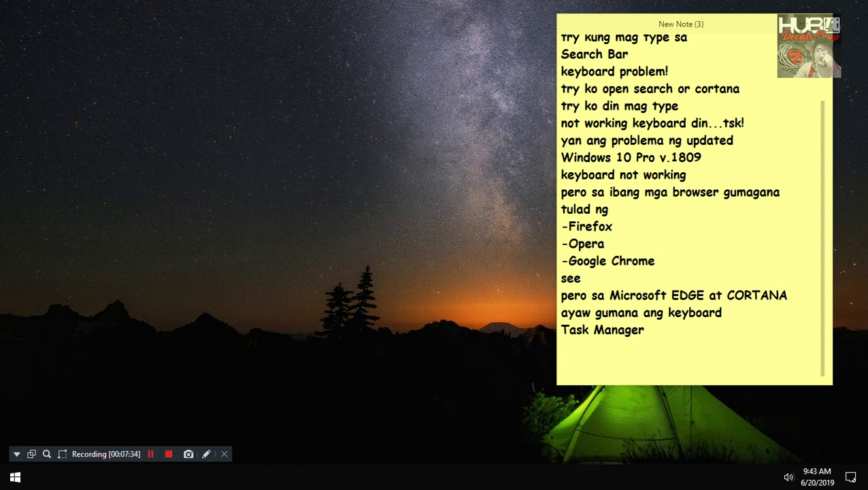
- Add the lines "Windows Explorer" and "restart only...." to the sticky note, and clear all of the note's text
{"action": "type", "text": "W"}
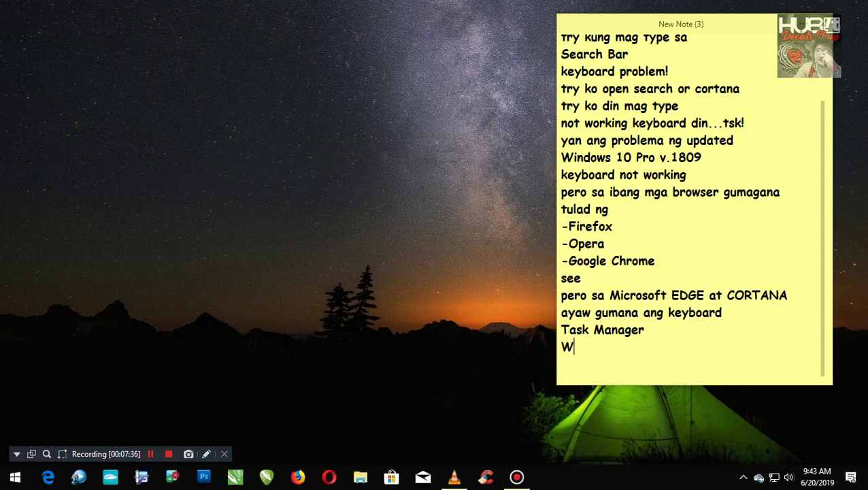
{"action": "type", "text": "indows Explor"}
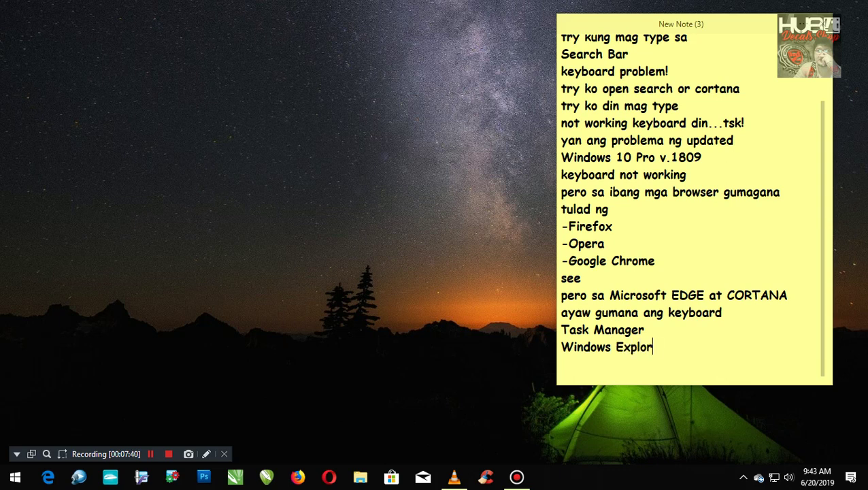
{"action": "type", "text": "er"}
{"action": "key", "text": "Return"}
{"action": "type", "text": "reat"}
{"action": "key", "text": "BackSpace"}
{"action": "key", "text": "BackSpace"}
{"action": "type", "text": "start "}
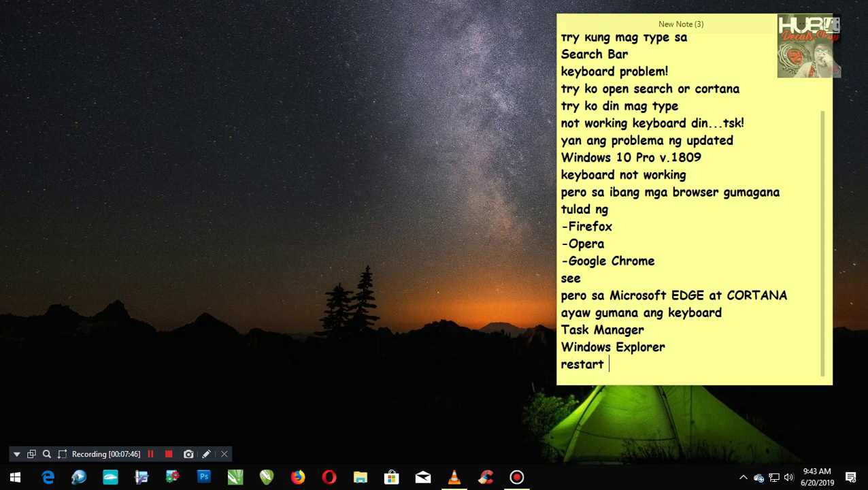
{"action": "type", "text": "only...."}
{"action": "key", "text": "ctrl+a"}
{"action": "key", "text": "BackSpace"}
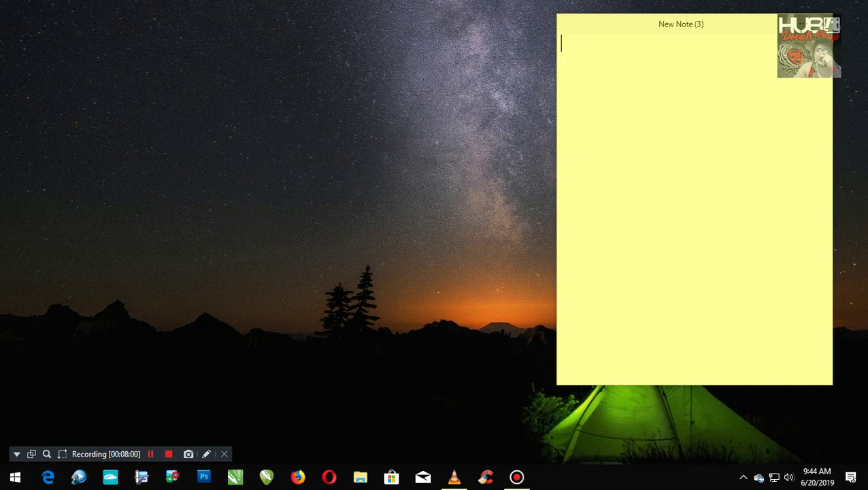
- Open Windows Search to check its search box, and close it
{"action": "right_click", "coordinate": [14, 476]}
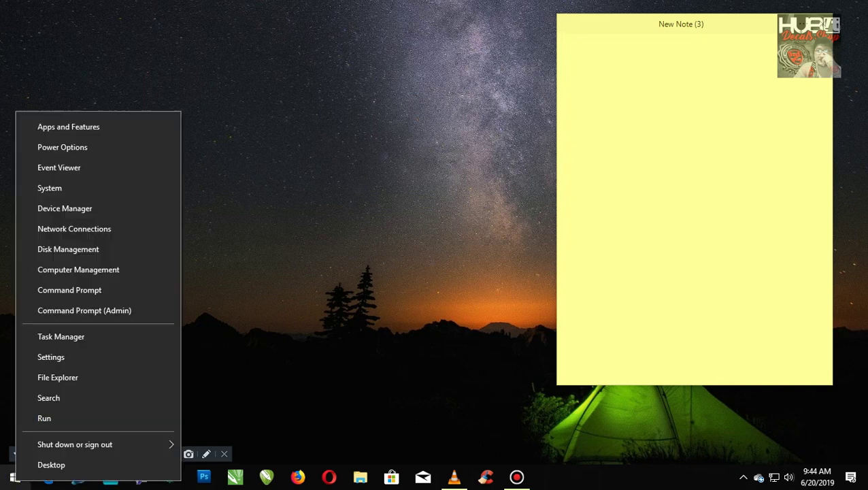
{"action": "key", "text": "Down"}
{"action": "key", "text": "Return"}
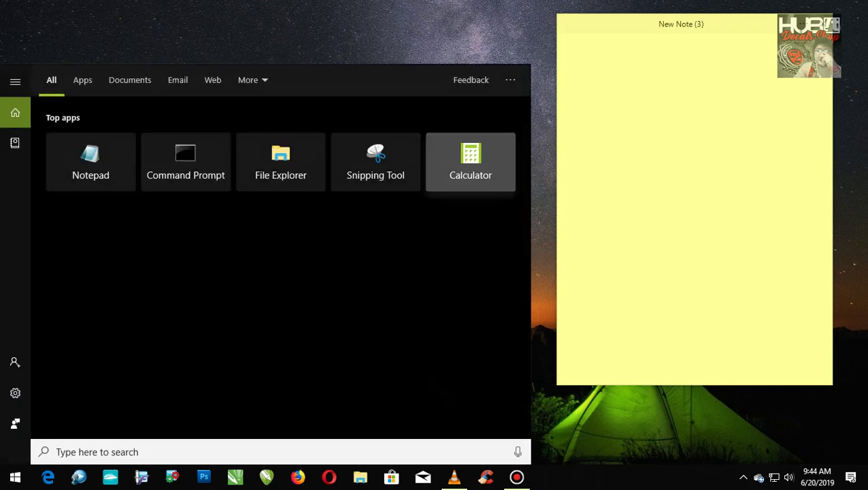
{"action": "key", "text": "Escape"}
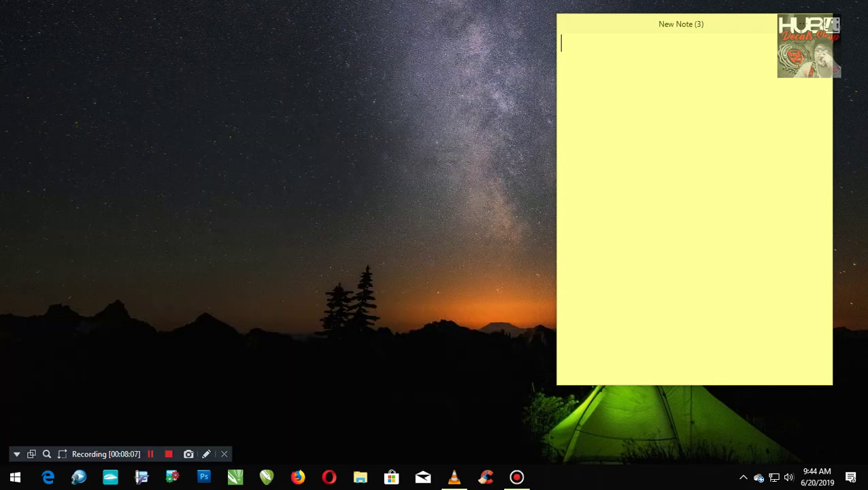
- Write "ayaw gumana ang search bar CORTANA" in the empty sticky note
{"action": "type", "text": "ayaw g"}
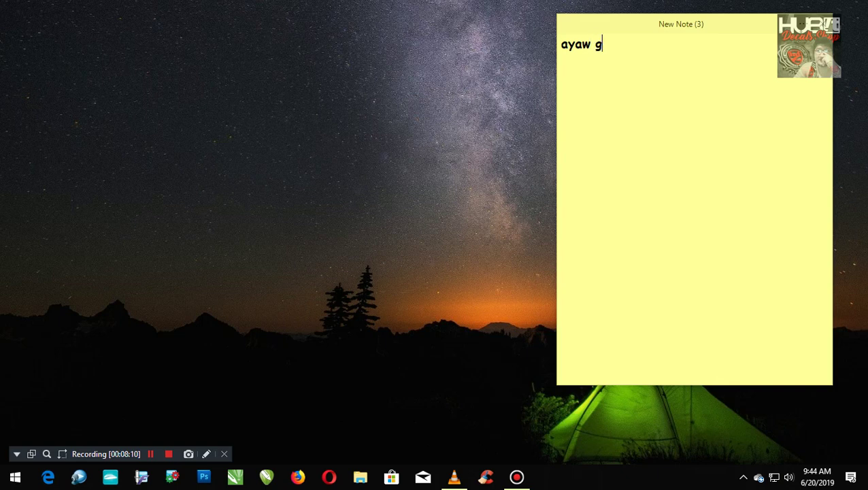
{"action": "type", "text": "umana ang "}
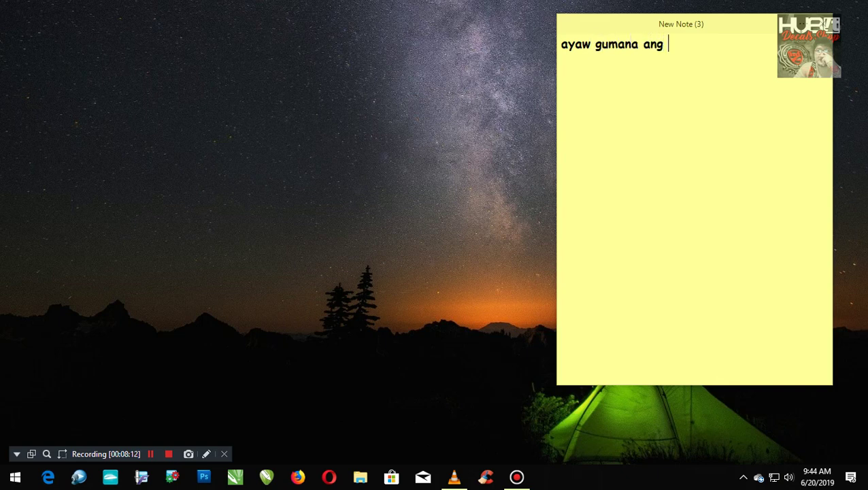
{"action": "type", "text": "search bar COST"}
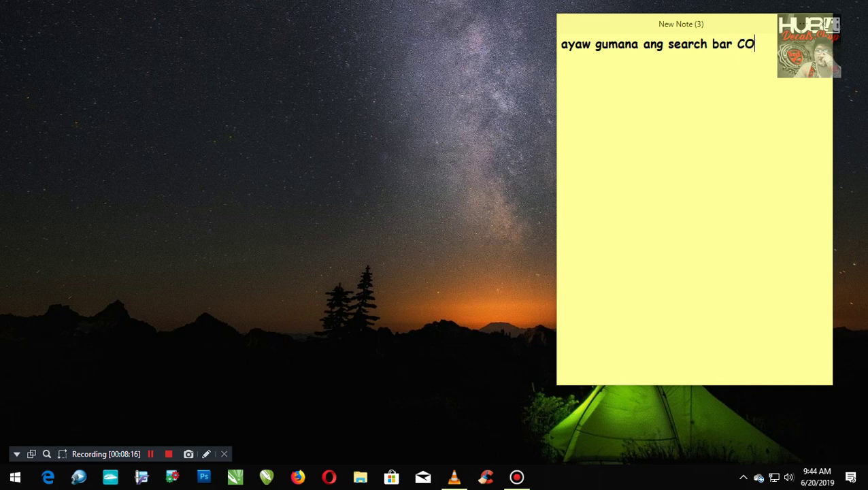
{"action": "key", "text": "BackSpace"}
{"action": "key", "text": "BackSpace"}
{"action": "key", "text": "BackSpace"}
{"action": "type", "text": "ORTANA"}
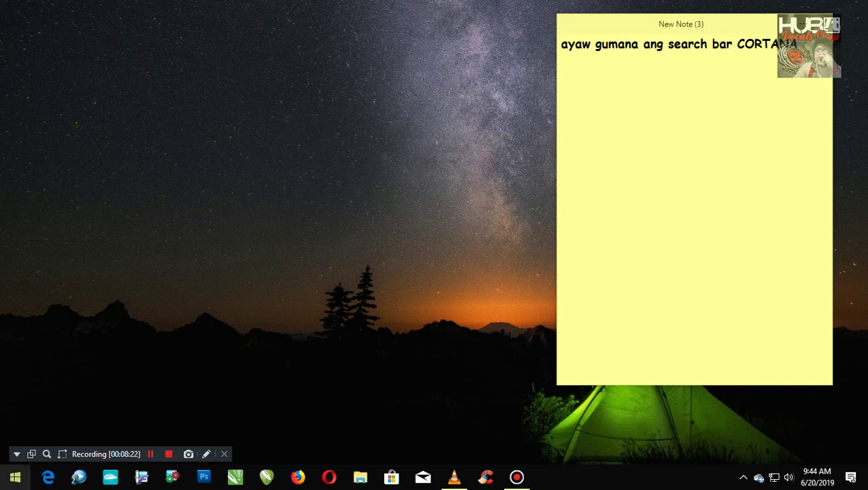
- Open Programs and Features by running appwiz.cpl from the Run dialog
{"action": "right_click", "coordinate": [15, 477]}
{"action": "left_click", "coordinate": [41, 417]}
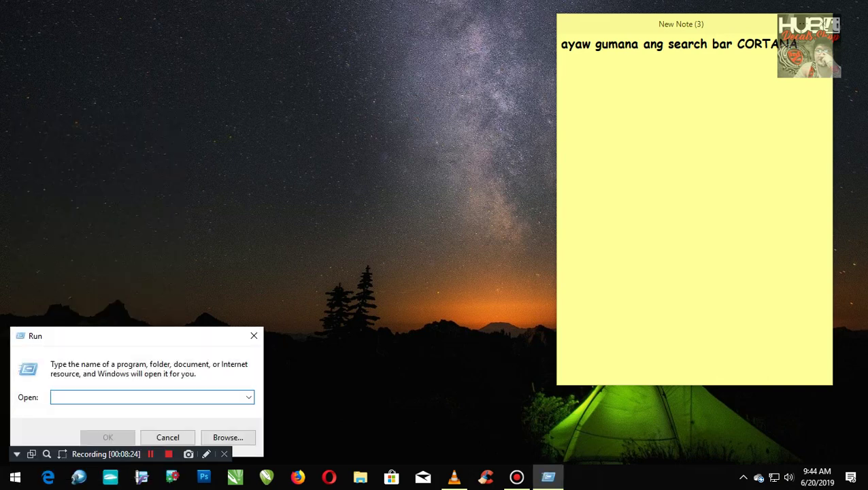
{"action": "type", "text": "appwiz"}
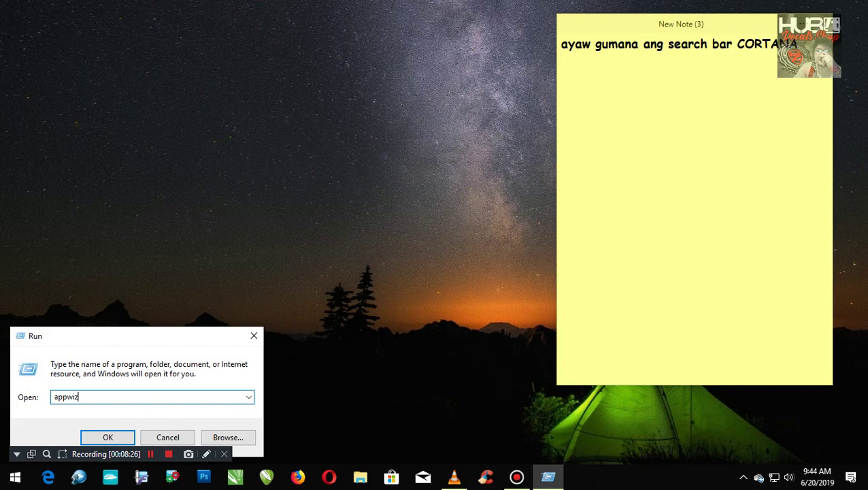
{"action": "type", "text": ".cpl"}
{"action": "key", "text": "Return"}
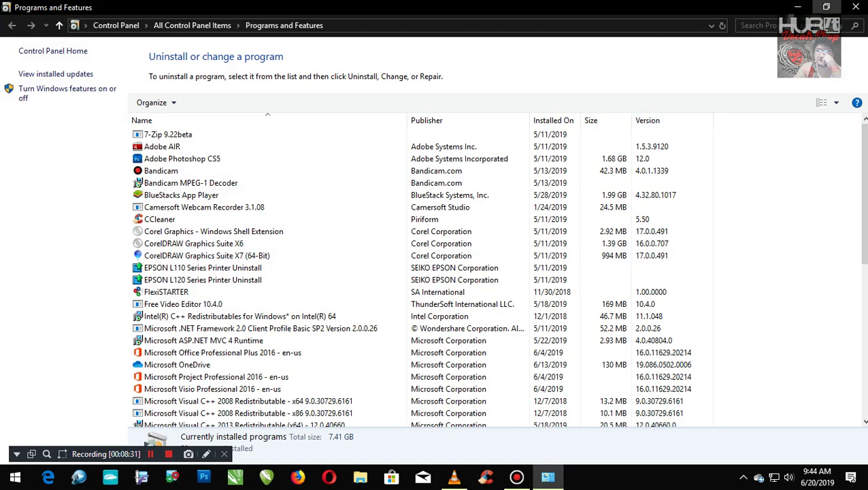
- Restore the maximized Programs and Features window, reposition and enlarge it, and browse the list of installed programs
{"action": "left_click", "coordinate": [825, 6]}
{"action": "left_click_drag", "start_coordinate": [381, 63], "coordinate": [225, 21]}
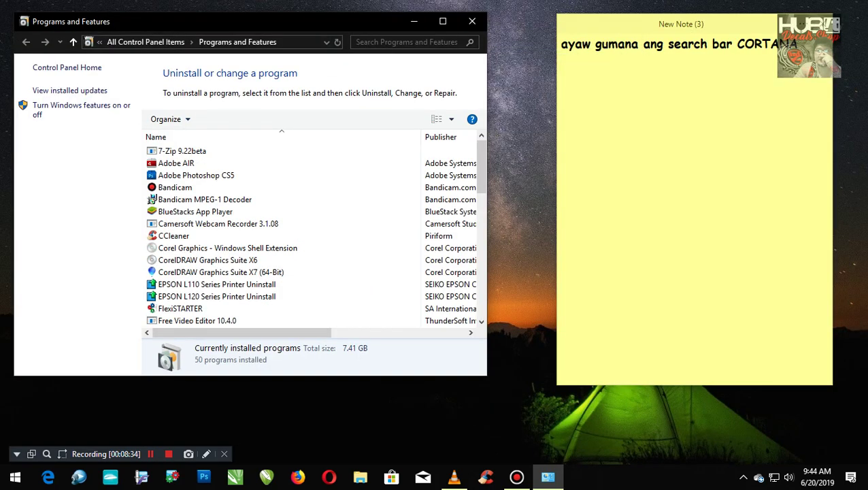
{"action": "left_click_drag", "start_coordinate": [332, 22], "coordinate": [349, 23]}
{"action": "left_click_drag", "start_coordinate": [502, 376], "coordinate": [633, 431]}
{"action": "scroll", "coordinate": [391, 266], "scroll_direction": "down", "scroll_amount": 4}
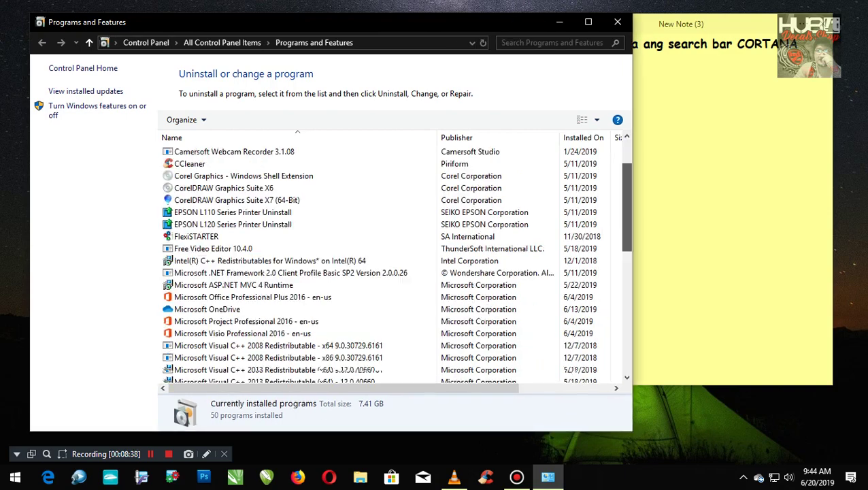
{"action": "scroll", "coordinate": [391, 265], "scroll_direction": "up", "scroll_amount": 4}
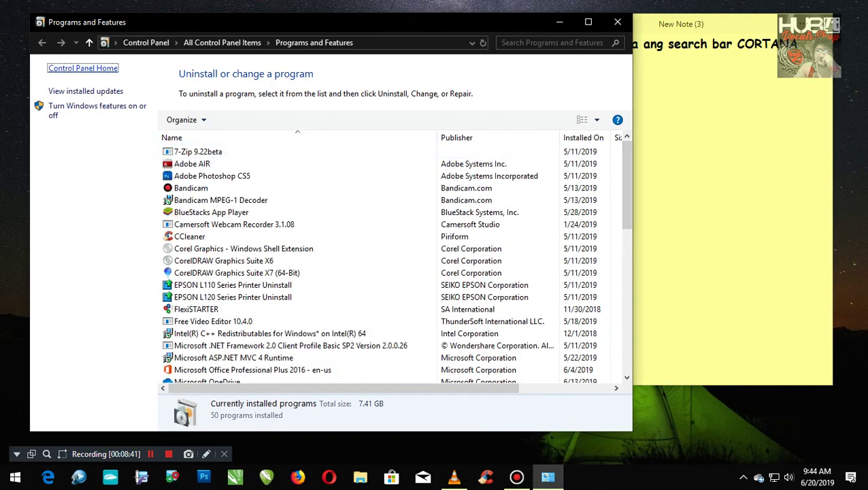
- Open the System page from Control Panel Home and narrow the window so the sticky note is uncovered
{"action": "left_click", "coordinate": [82, 68]}
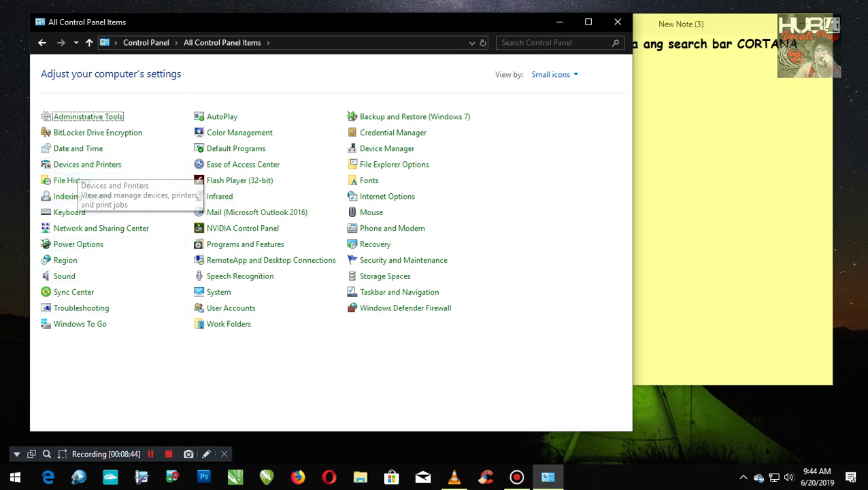
{"action": "left_click", "coordinate": [219, 291]}
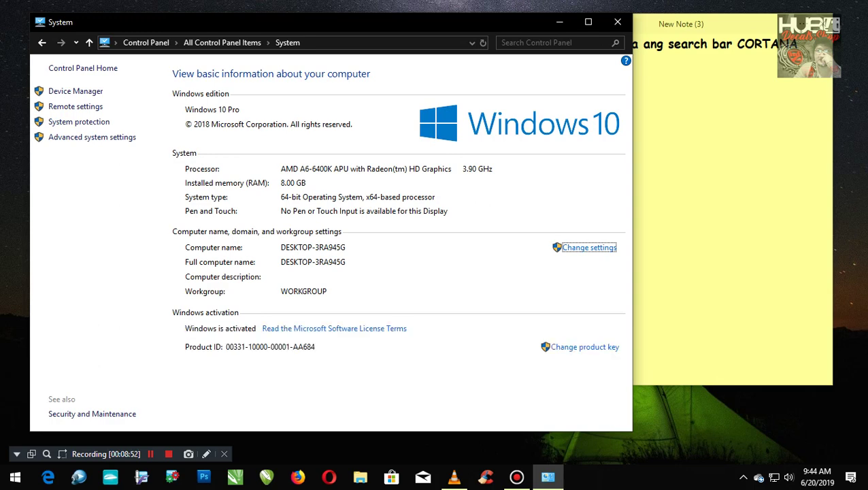
{"action": "left_click_drag", "start_coordinate": [631, 221], "coordinate": [488, 227]}
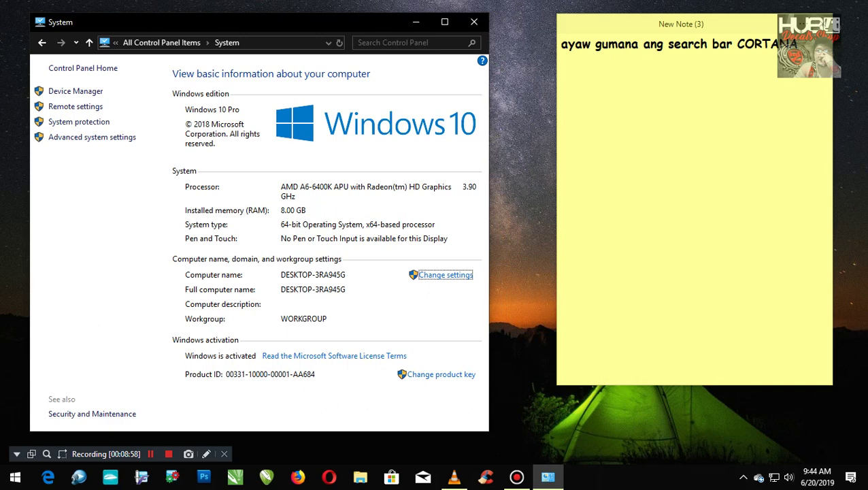
- Add the lines "Windows 10 Pro" and "Activated naman" to the sticky note, and close the System window
{"action": "left_click", "coordinate": [445, 275]}
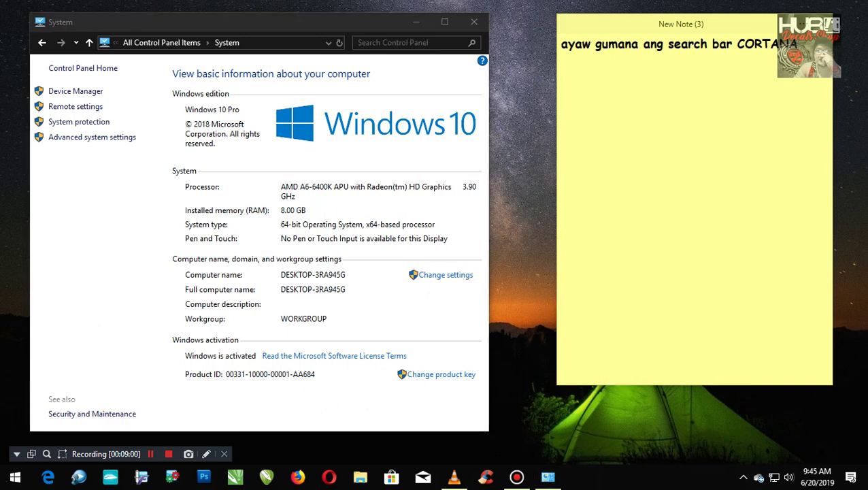
{"action": "key", "text": "Return"}
{"action": "type", "text": "Windos"}
{"action": "key", "text": "BackSpace"}
{"action": "type", "text": "ws"}
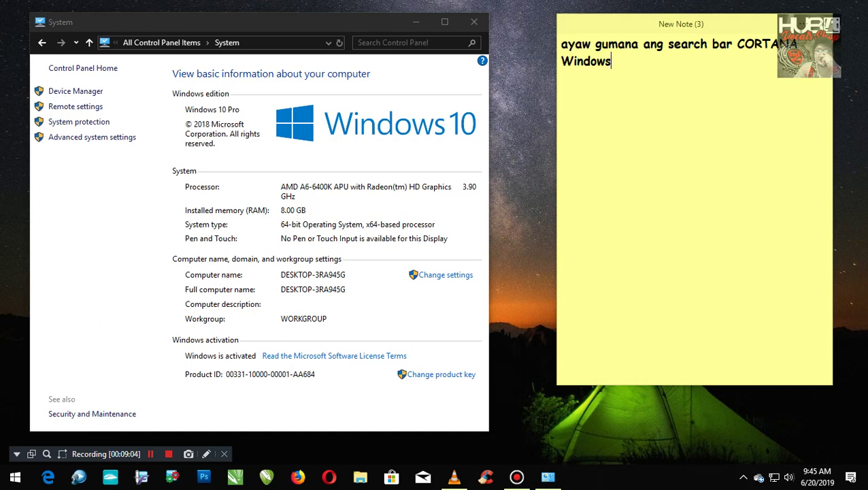
{"action": "type", "text": " 10 Pro"}
{"action": "key", "text": "Return"}
{"action": "type", "text": "Acti"}
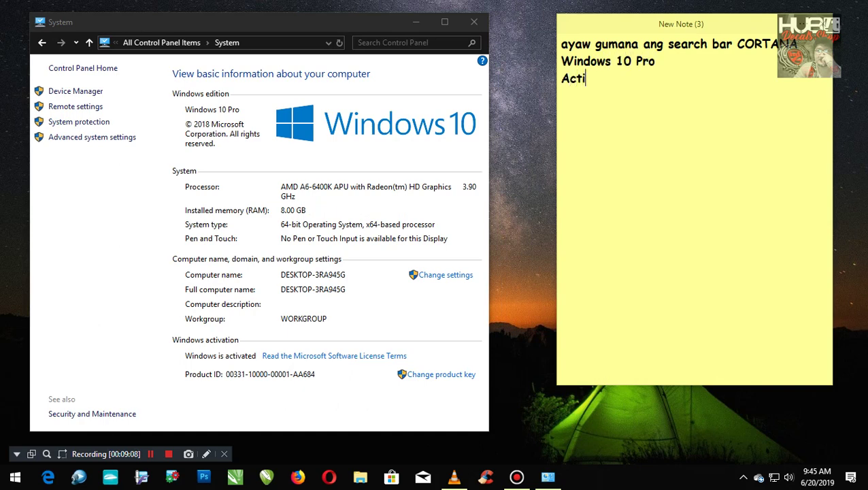
{"action": "type", "text": "vated naman"}
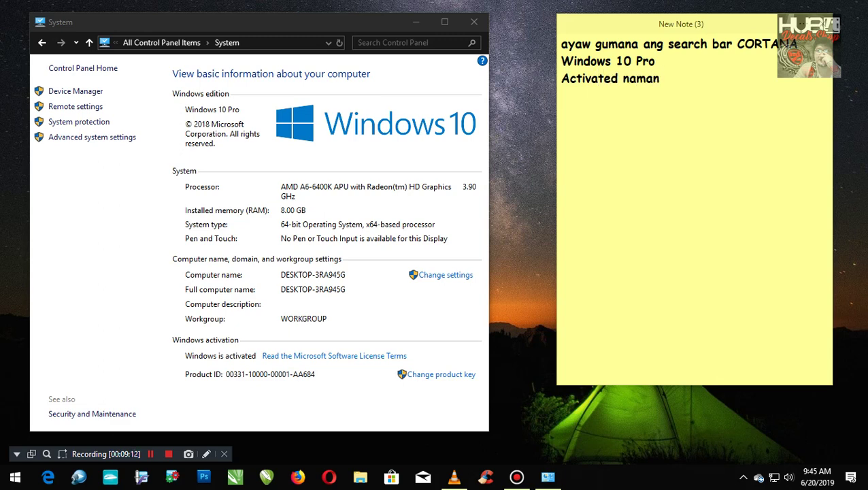
{"action": "left_click", "coordinate": [474, 22]}
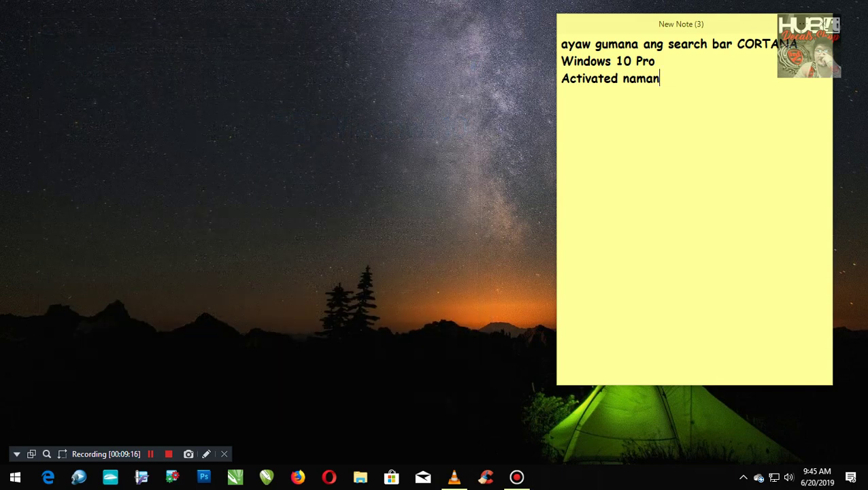
- Add "try natin" as a new last line of the sticky note
{"action": "key", "text": "Return"}
{"action": "type", "text": "try natin an"}
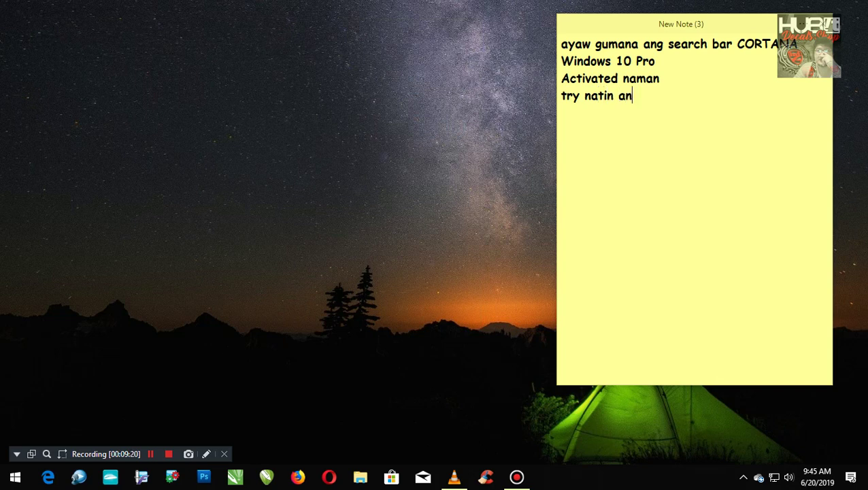
{"action": "key", "text": "BackSpace"}
{"action": "key", "text": "BackSpace"}
- Open Task Manager and create a new task that runs powershell with administrative privileges
{"action": "right_click", "coordinate": [652, 476]}
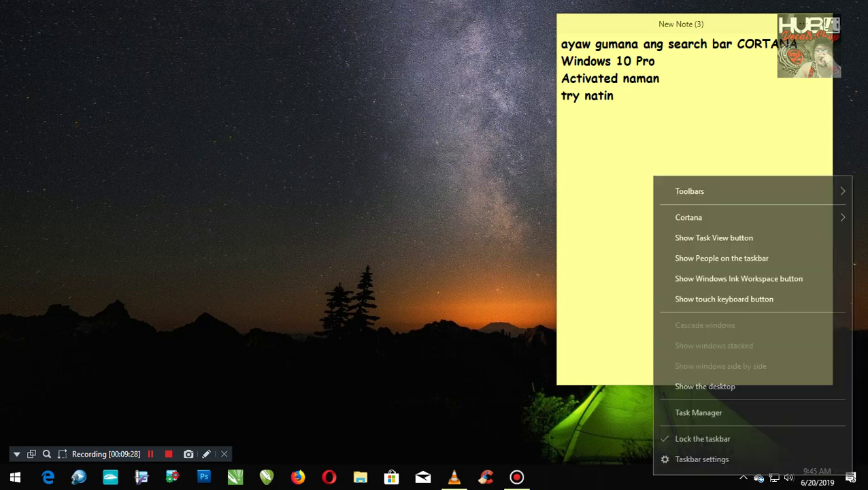
{"action": "key", "text": "Escape"}
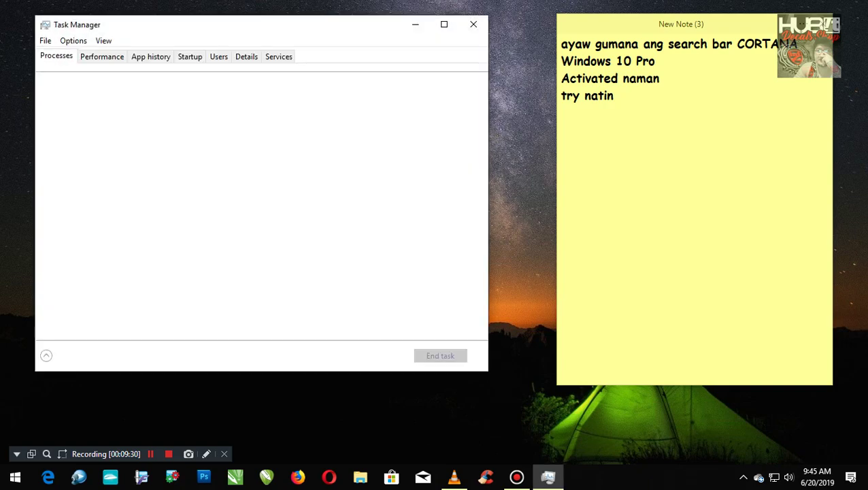
{"action": "left_click", "coordinate": [45, 41]}
{"action": "left_click", "coordinate": [79, 55]}
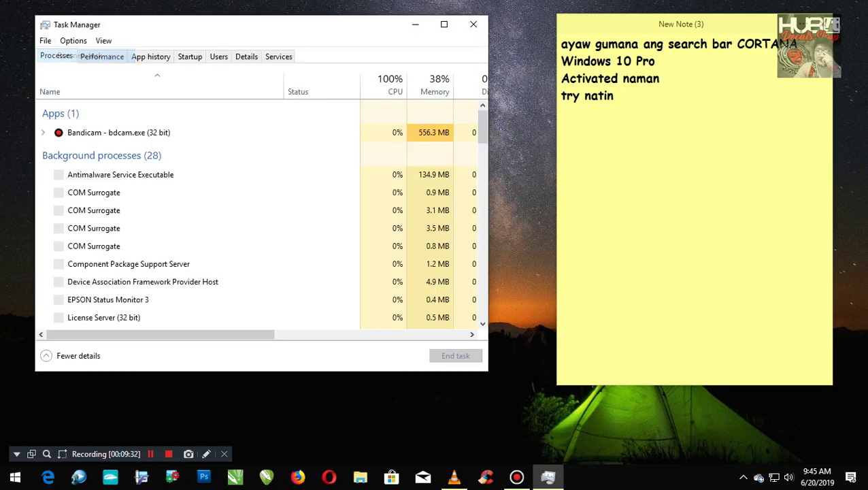
{"action": "type", "text": "pwr"}
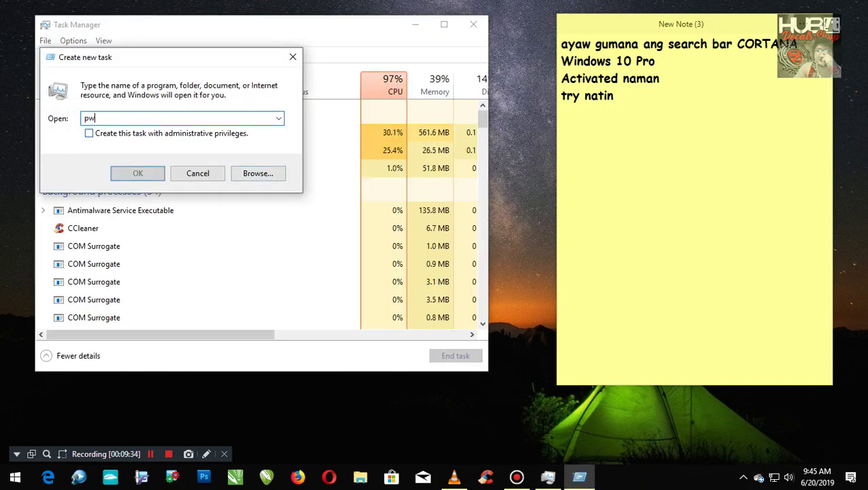
{"action": "key", "text": "BackSpace"}
{"action": "key", "text": "BackSpace"}
{"action": "type", "text": "ower"}
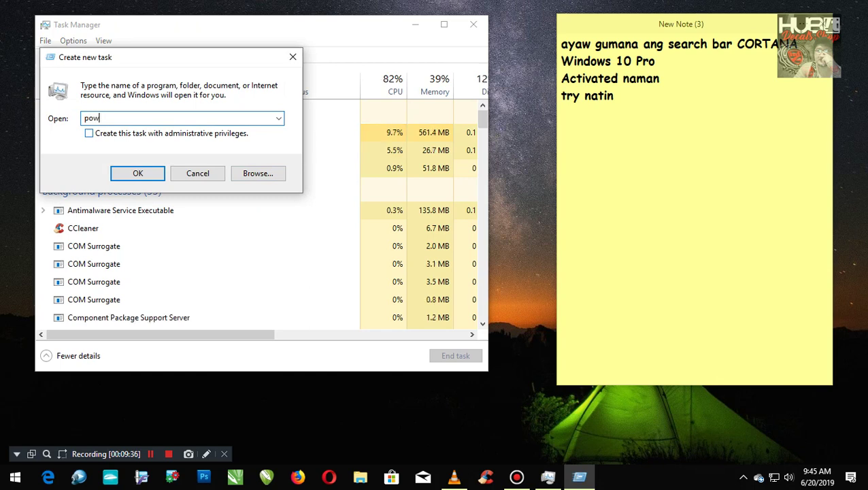
{"action": "key", "text": "BackSpace"}
{"action": "key", "text": "BackSpace"}
{"action": "type", "text": "e"}
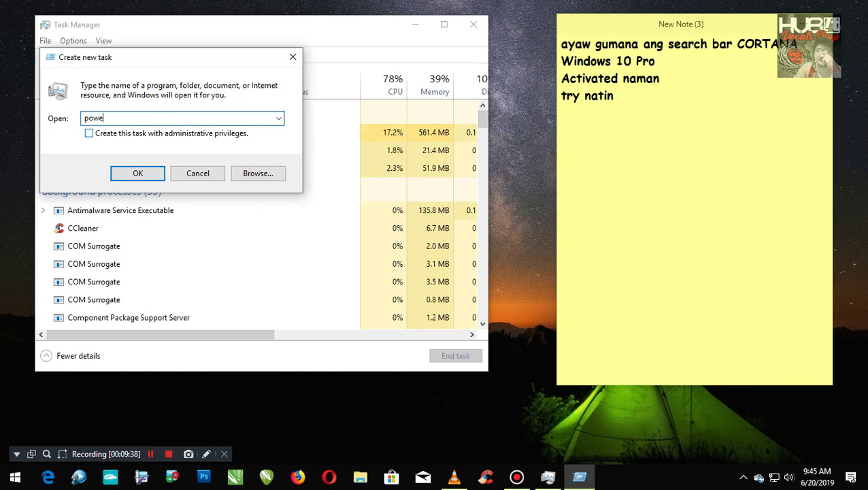
{"action": "type", "text": "rshell"}
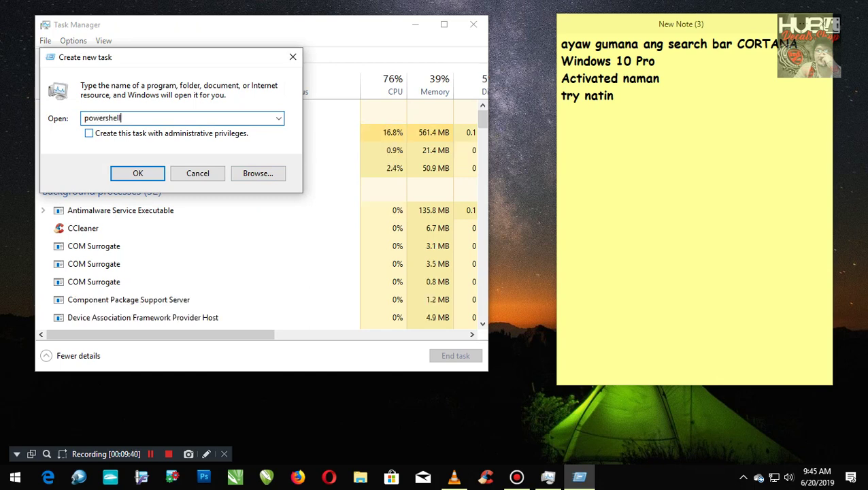
{"action": "key", "text": "Tab"}
{"action": "key", "text": "space"}
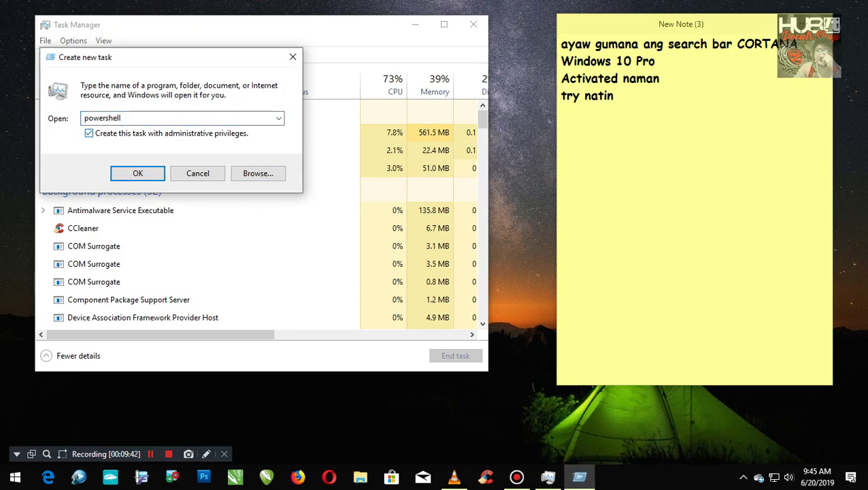
{"action": "key", "text": "Return"}
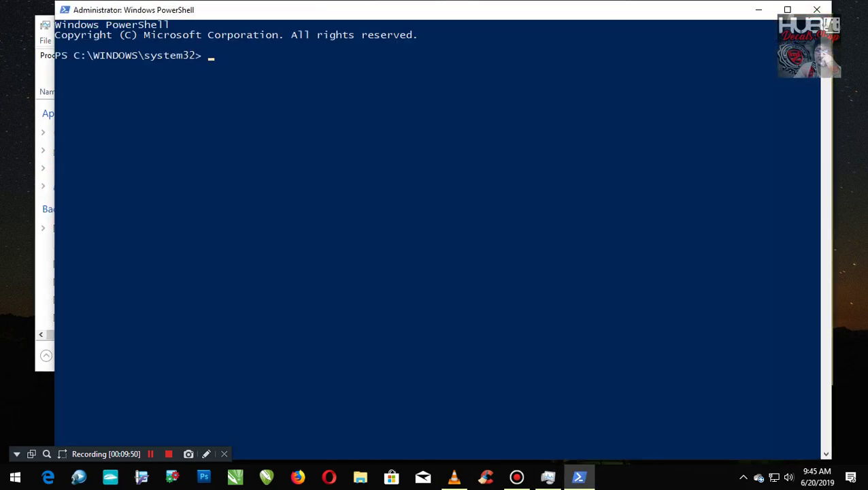
- Exit the administrator PowerShell session with the exit command and close Task Manager
{"action": "type", "text": "ex"}
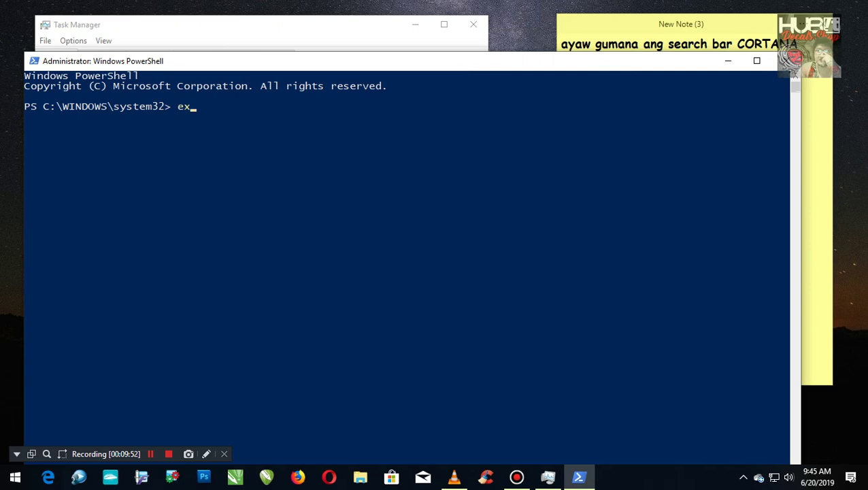
{"action": "type", "text": "it"}
{"action": "key", "text": "Return"}
{"action": "left_click", "coordinate": [473, 23]}
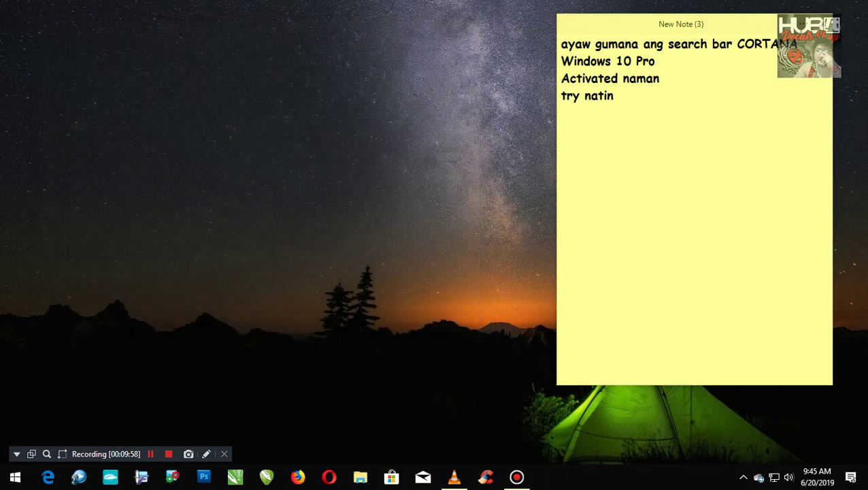
{"action": "key", "text": "Return"}
{"action": "type", "text": "Final"}
{"action": "type", "text": "tyep"}
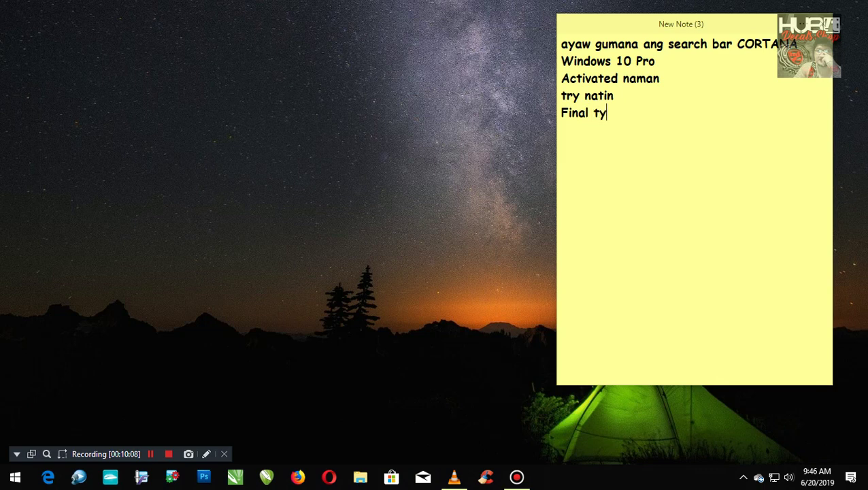
{"action": "key", "text": "BackSpace"}
{"action": "key", "text": "BackSpace"}
{"action": "type", "text": "pe"}
{"action": "key", "text": "BackSpace"}
{"action": "key", "text": "BackSpace"}
{"action": "key", "text": "BackSpace"}
{"action": "key", "text": "BackSpace"}
{"action": "key", "text": "BackSpace"}
{"action": "key", "text": "BackSpace"}
{"action": "key", "text": "BackSpace"}
{"action": "key", "text": "BackSpace"}
{"action": "key", "text": "BackSpace"}
{"action": "key", "text": "BackSpace"}
{"action": "key", "text": "BackSpace"}
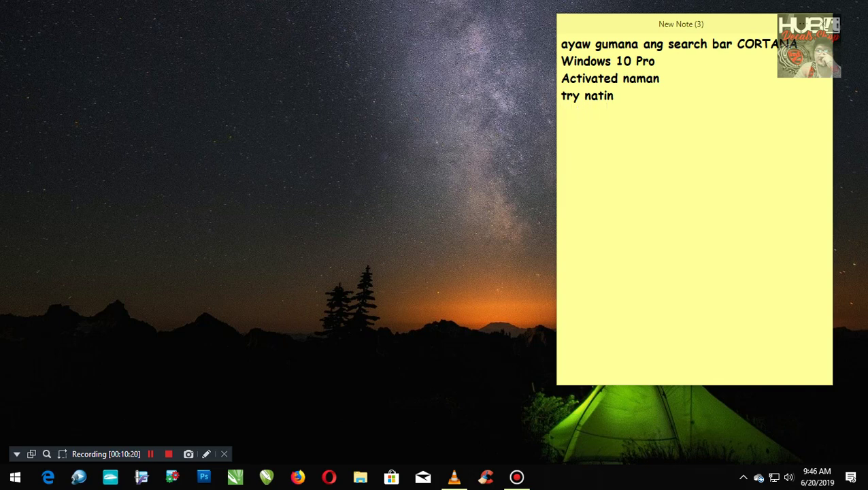
- Add the line "Open RUN" to the sticky note, and open the Run dialog, placing it beside the note
{"action": "type", "text": "Open RUN"}
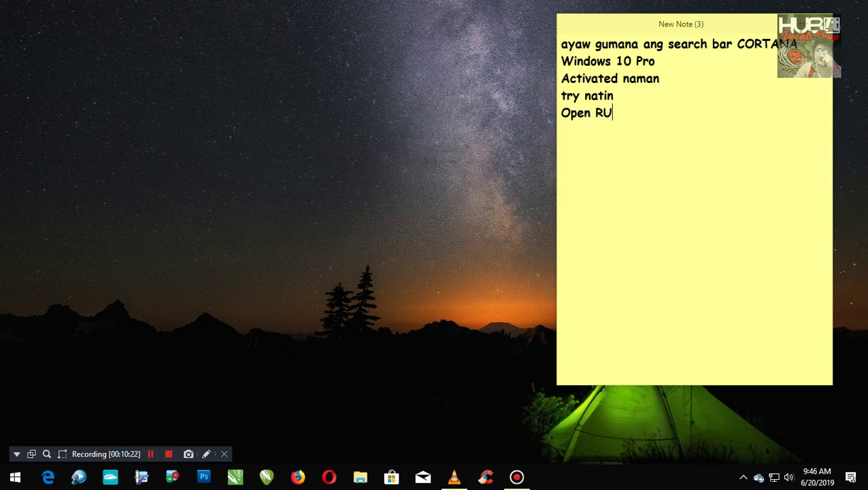
{"action": "right_click", "coordinate": [14, 476]}
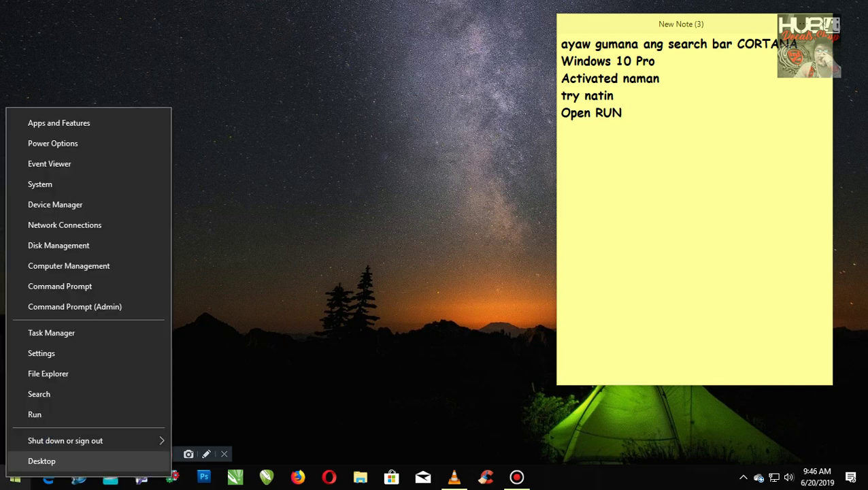
{"action": "left_click", "coordinate": [35, 413]}
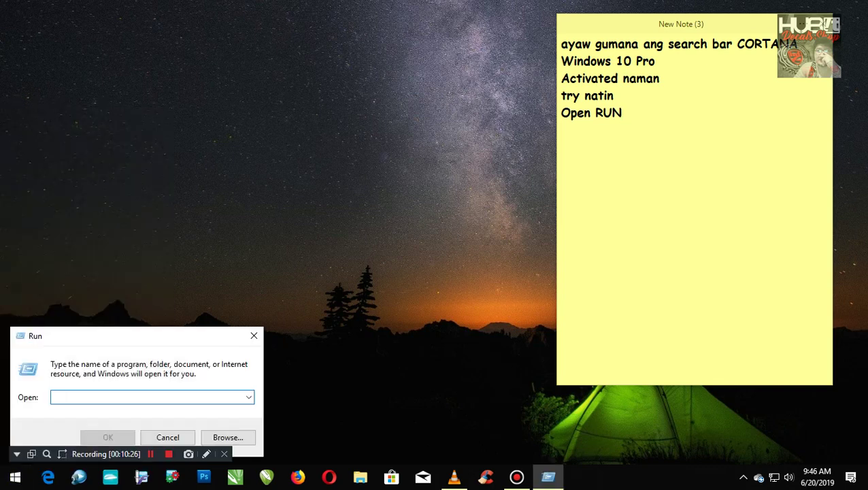
{"action": "left_click_drag", "start_coordinate": [204, 341], "coordinate": [468, 116]}
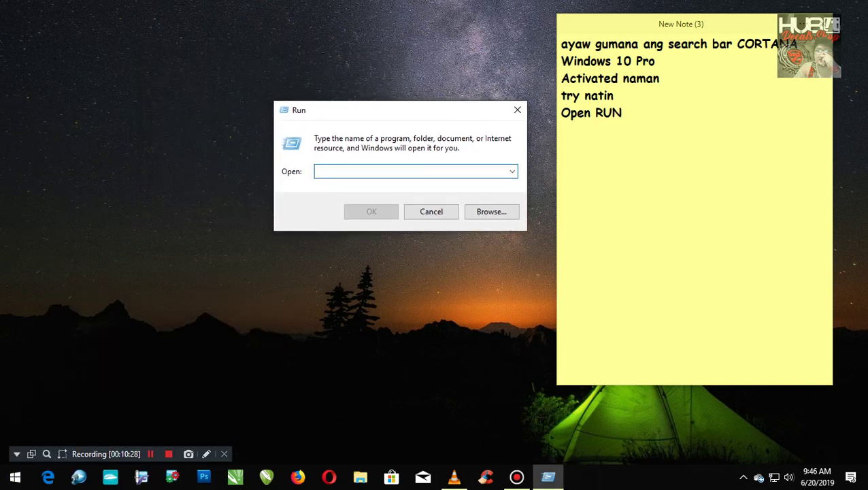
- Add the lines "type CTFMON.EXE" and "small letter only" at the end of the sticky note
{"action": "left_click", "coordinate": [621, 112]}
{"action": "key", "text": "Return"}
{"action": "type", "text": "ty"}
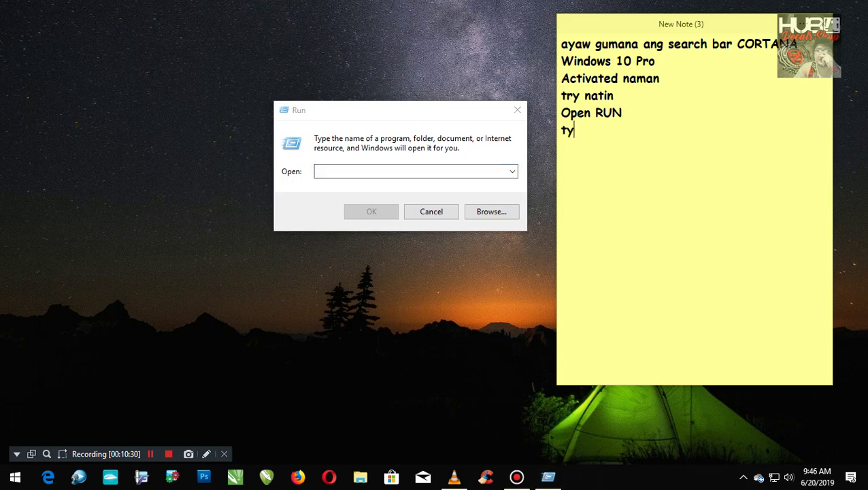
{"action": "type", "text": "pe CTFMON."}
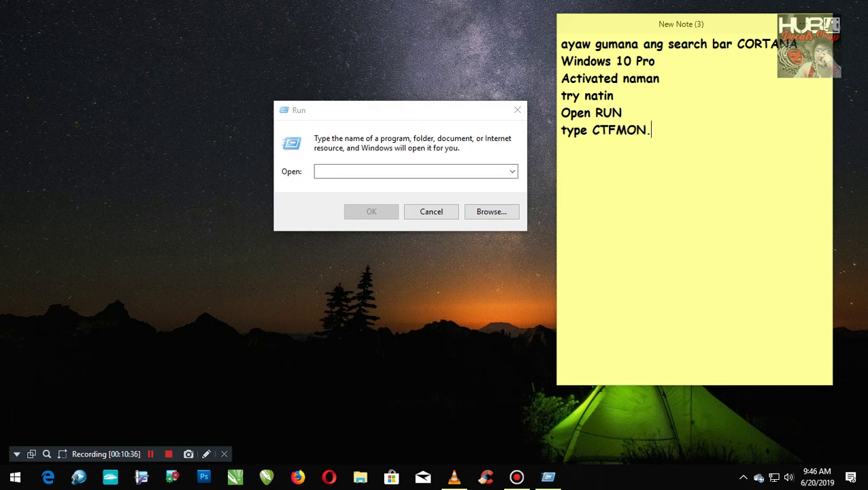
{"action": "type", "text": "EXE"}
{"action": "key", "text": "Return"}
{"action": "type", "text": "S"}
{"action": "key", "text": "BackSpace"}
{"action": "key", "text": "BackSpace"}
{"action": "key", "text": "Return"}
{"action": "type", "text": "small"}
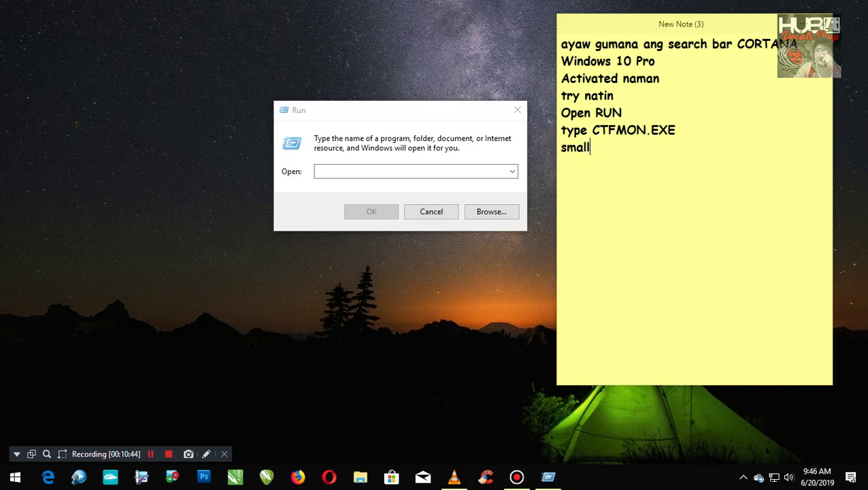
{"action": "type", "text": " letter only"}
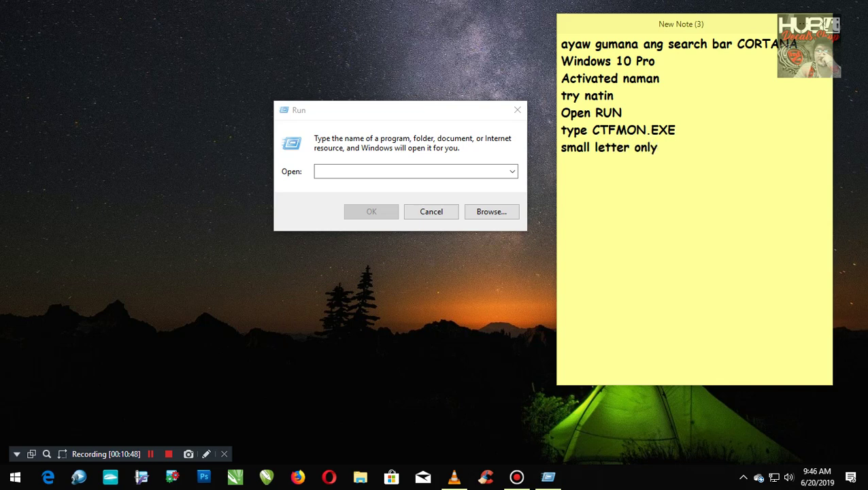
- Run ctfmon.exe from the Run dialog
{"action": "type", "text": "ctf"}
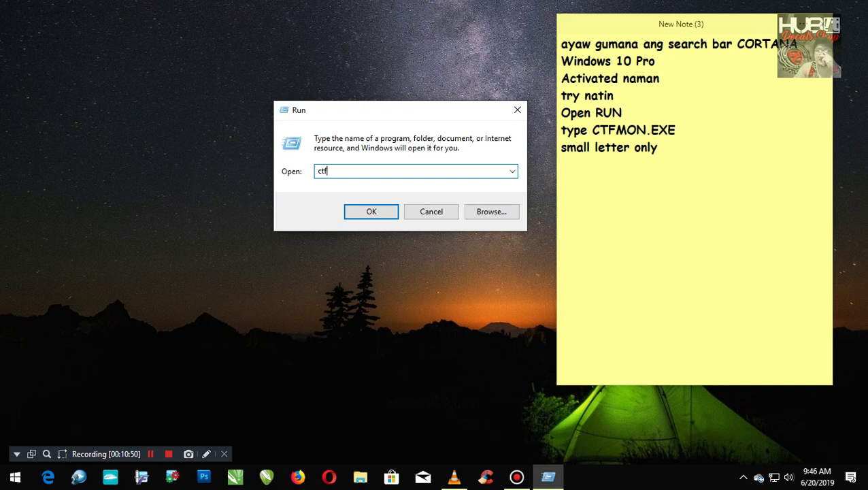
{"action": "type", "text": "mon.exe"}
{"action": "key", "text": "Return"}
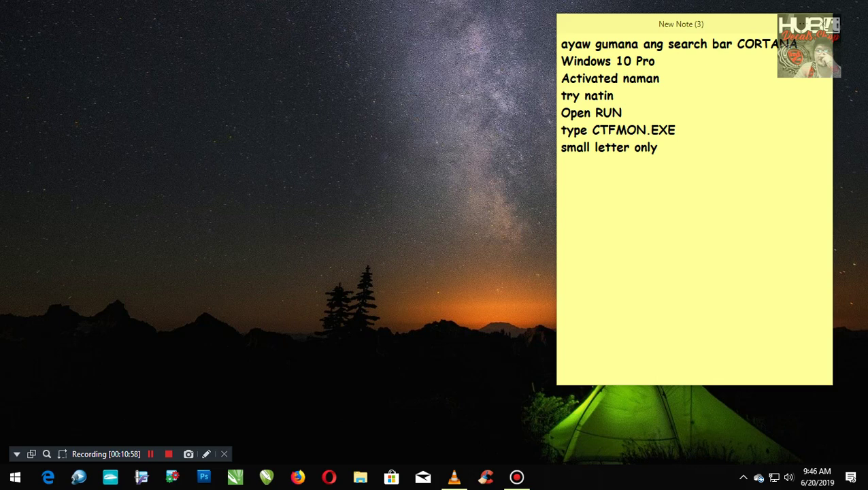
- Restart the Windows Explorer process from Task Manager, and close Task Manager
{"action": "right_click", "coordinate": [667, 476]}
{"action": "left_click", "coordinate": [701, 416]}
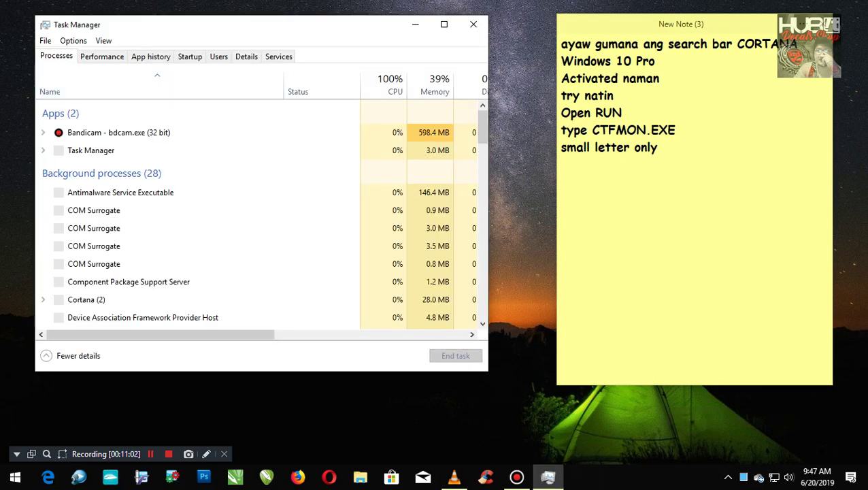
{"action": "scroll", "coordinate": [262, 214], "scroll_direction": "down", "scroll_amount": 20}
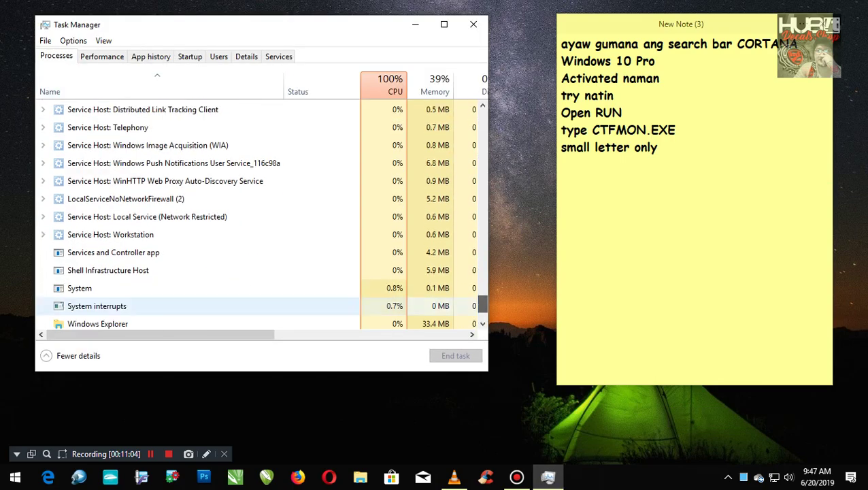
{"action": "left_click", "coordinate": [98, 323]}
{"action": "left_click", "coordinate": [454, 355]}
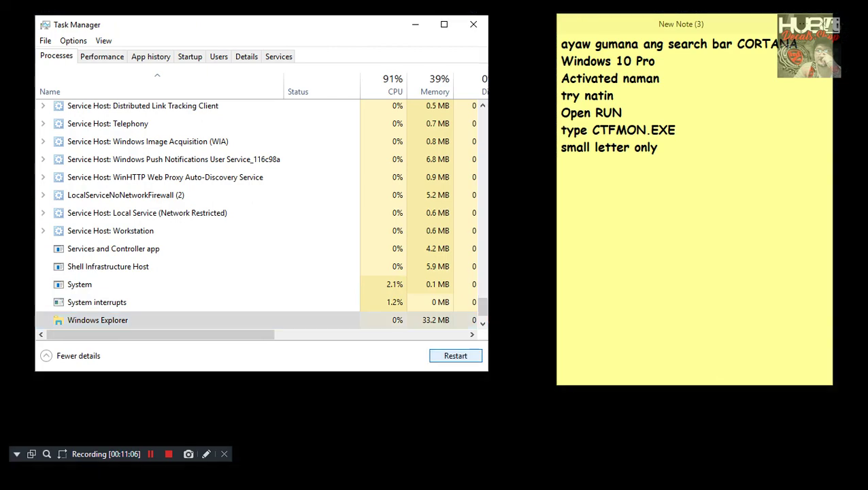
{"action": "left_click", "coordinate": [473, 24]}
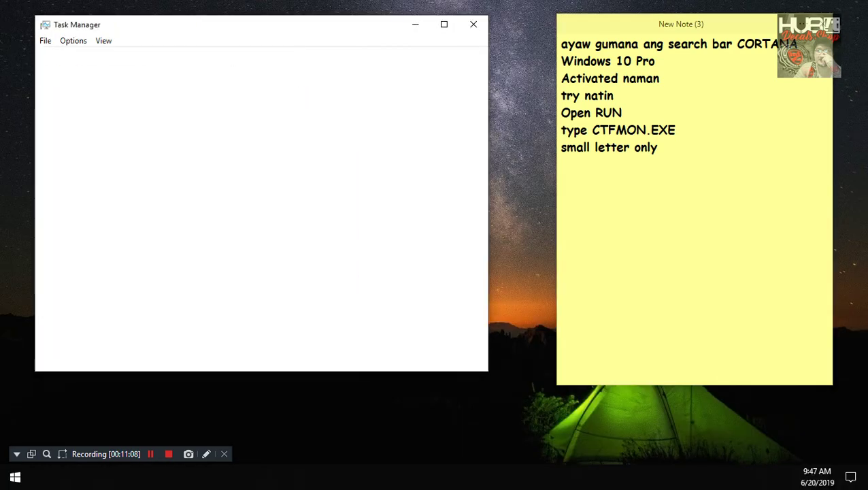